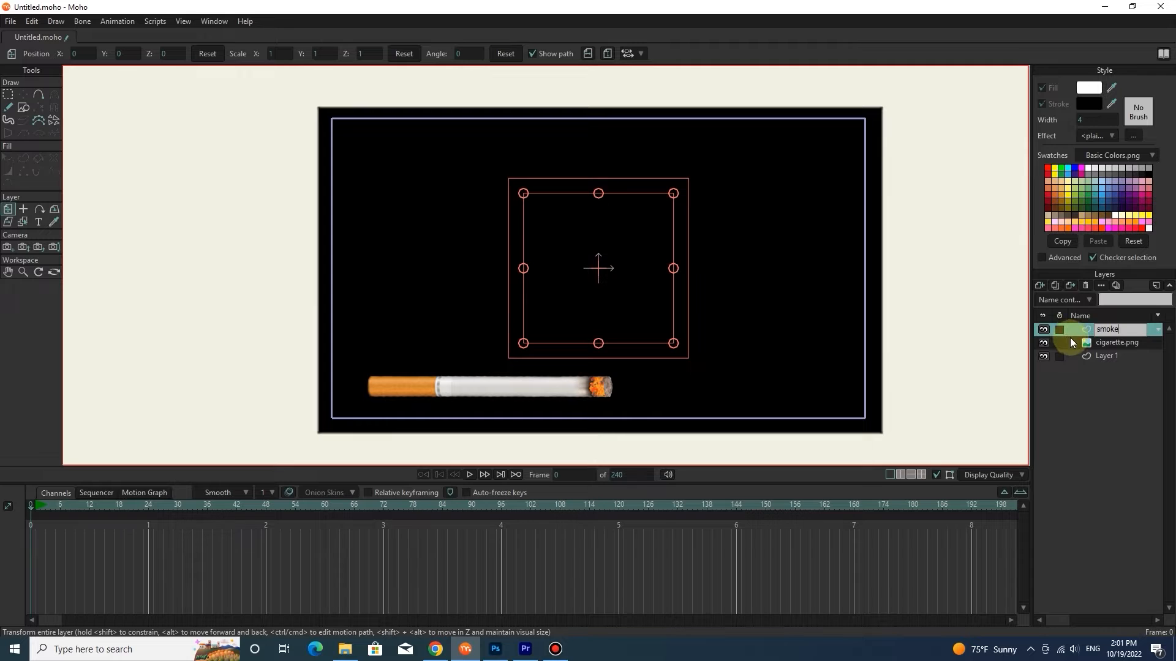
Draw a small, narrow upright oval at the canvas centre on the smoke layer.
left_click(31, 112)
left_click(27, 110)
left_click(147, 54)
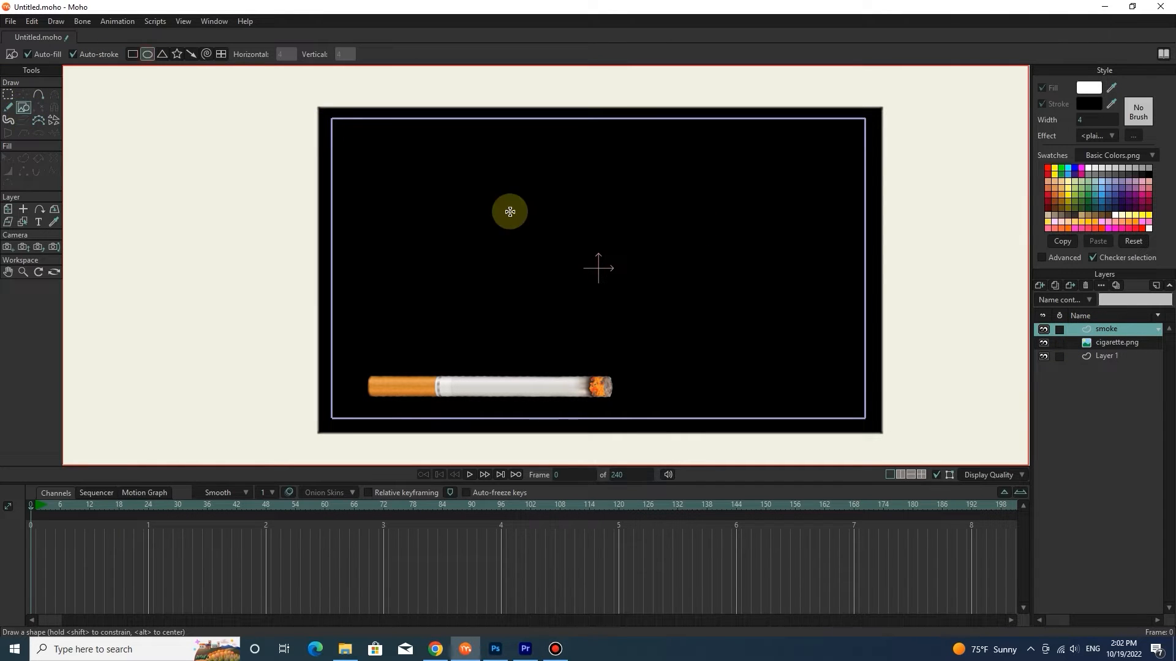
scroll(596, 255, "up", 5)
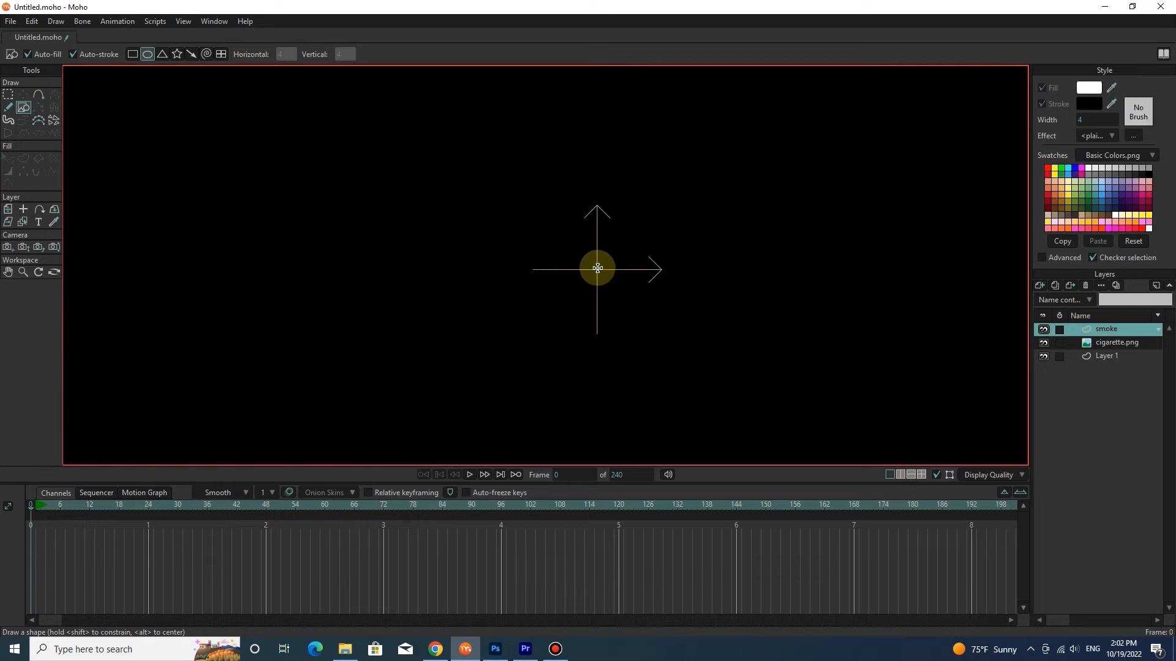
left_click_drag(598, 268, 618, 317)
scroll(588, 312, "down", 3)
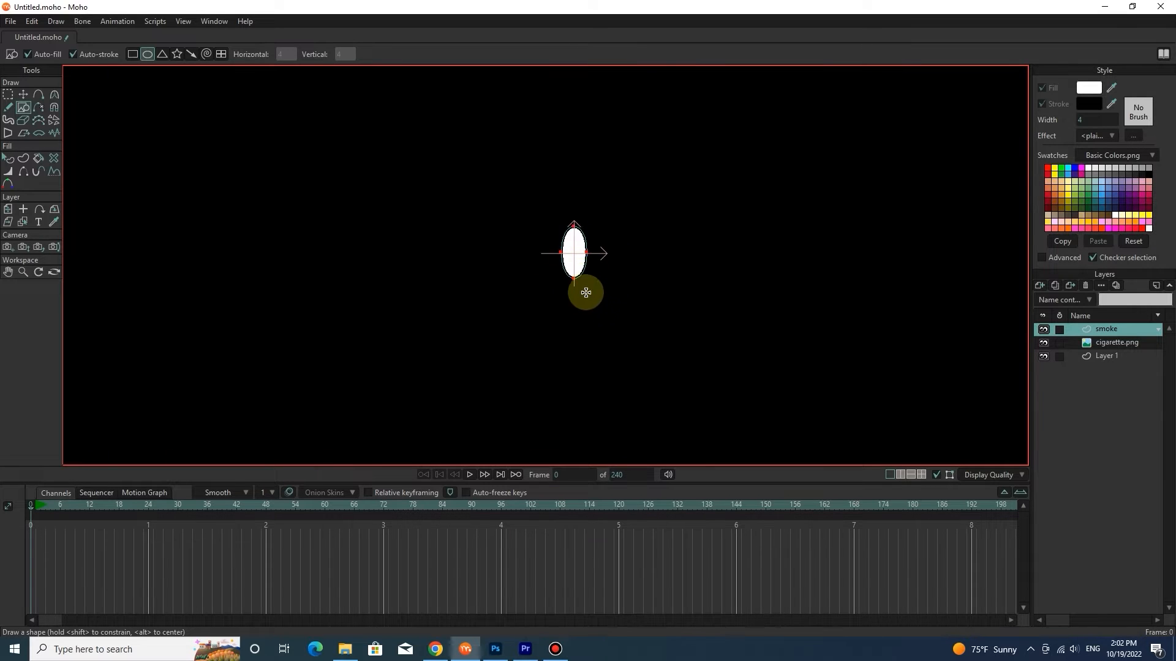
Select the oval shape and set its fill colour to opaque white, FFFFFF.
scroll(585, 281, "down", 3)
left_click(9, 158)
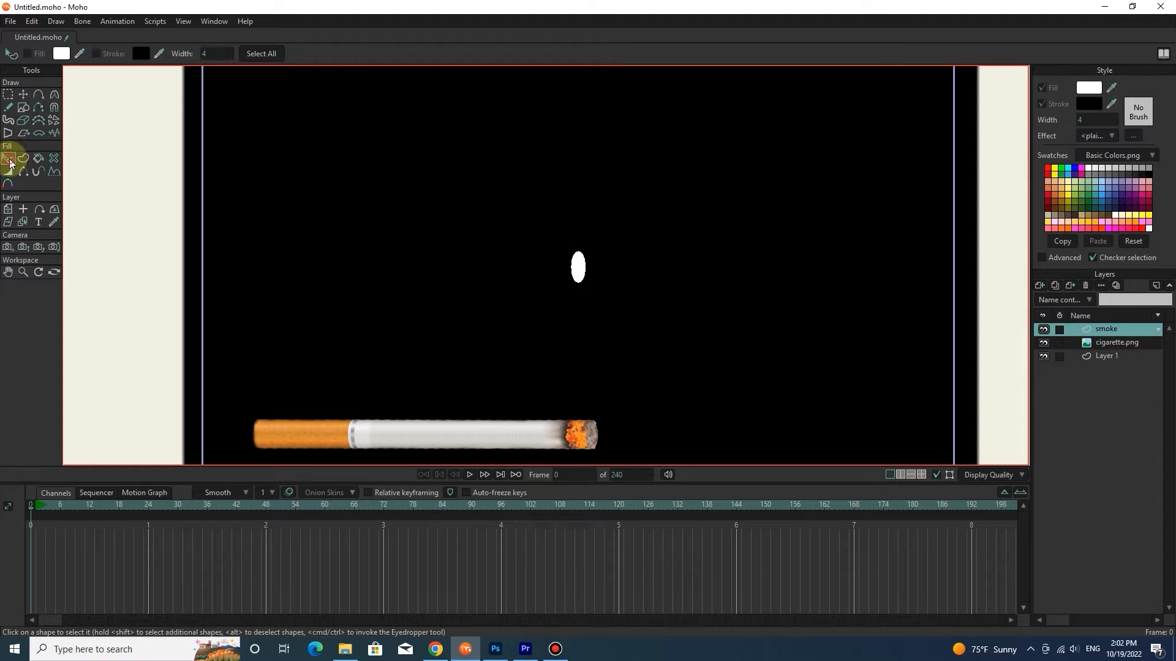
left_click(578, 267)
left_click(1089, 88)
left_click_drag(600, 273, 552, 203)
left_click_drag(762, 252, 766, 213)
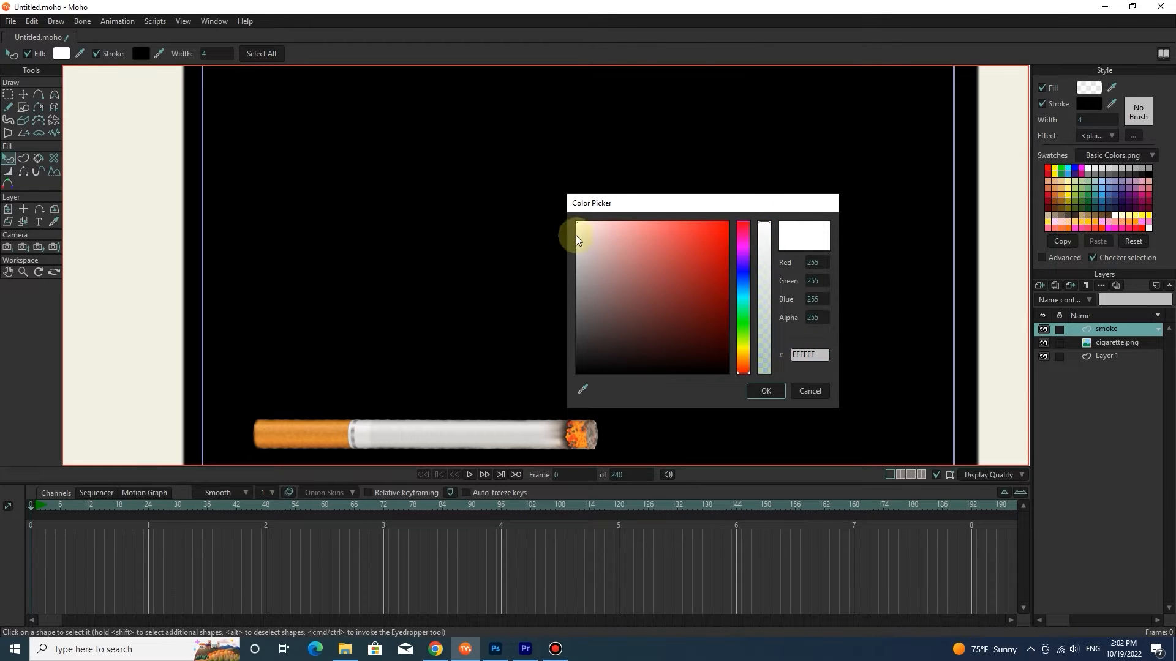
left_click(762, 391)
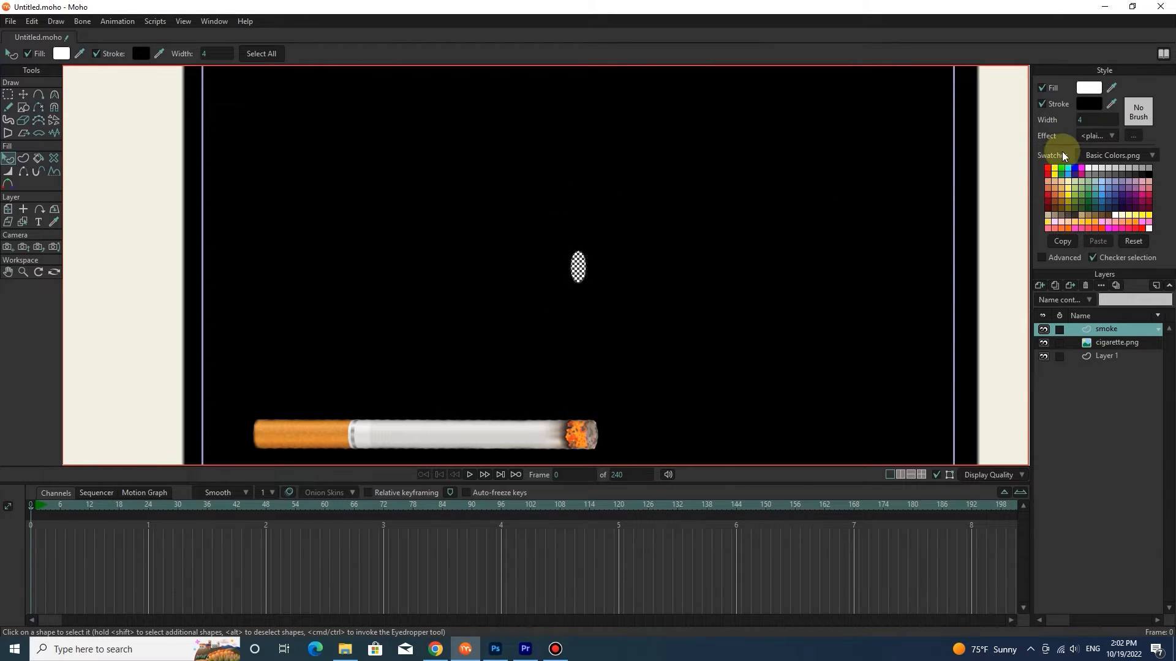
Apply the Soft Edge effect to the oval with a blur radius of 15.
left_click(1093, 136)
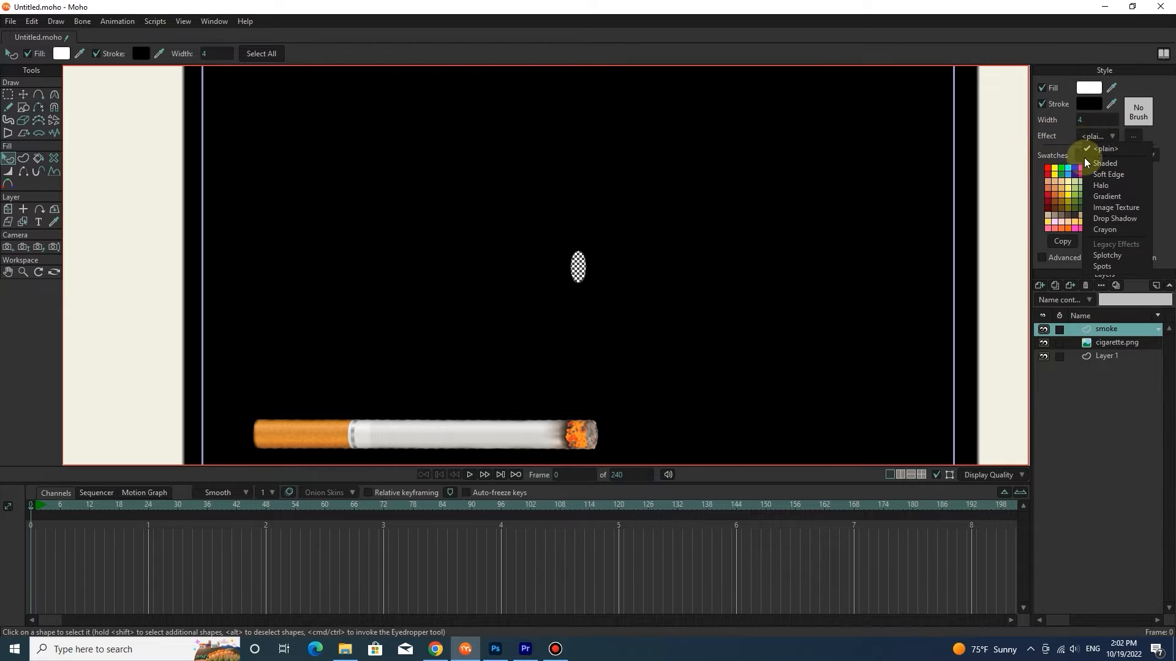
left_click(1106, 174)
double_click(651, 293)
type("15")
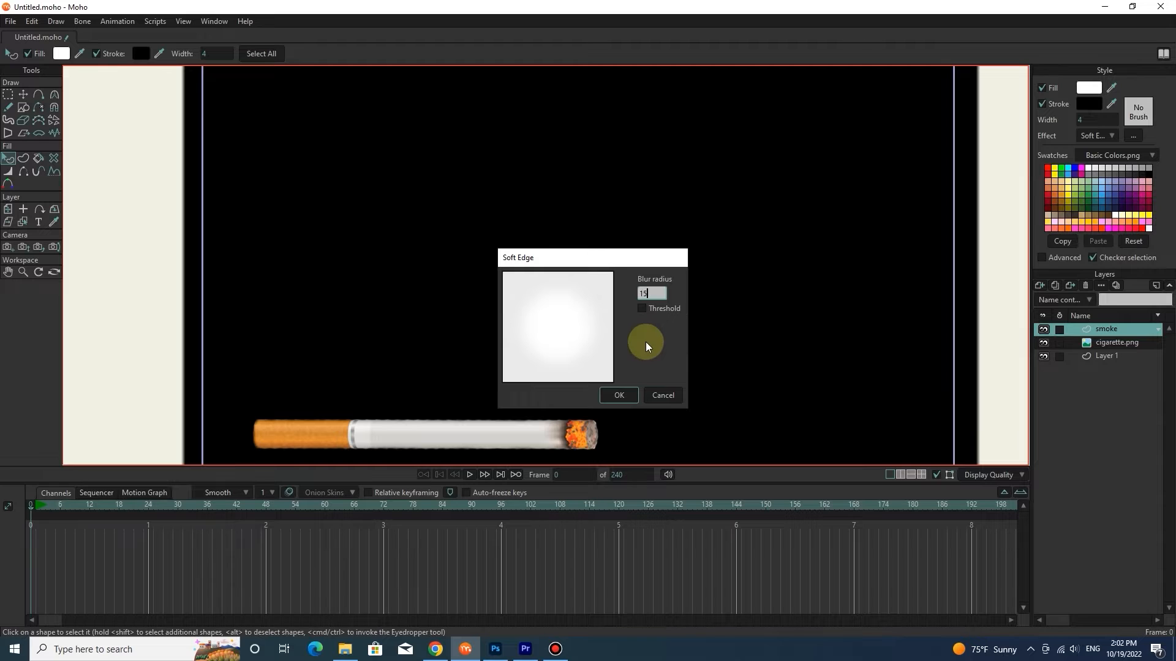
left_click(619, 395)
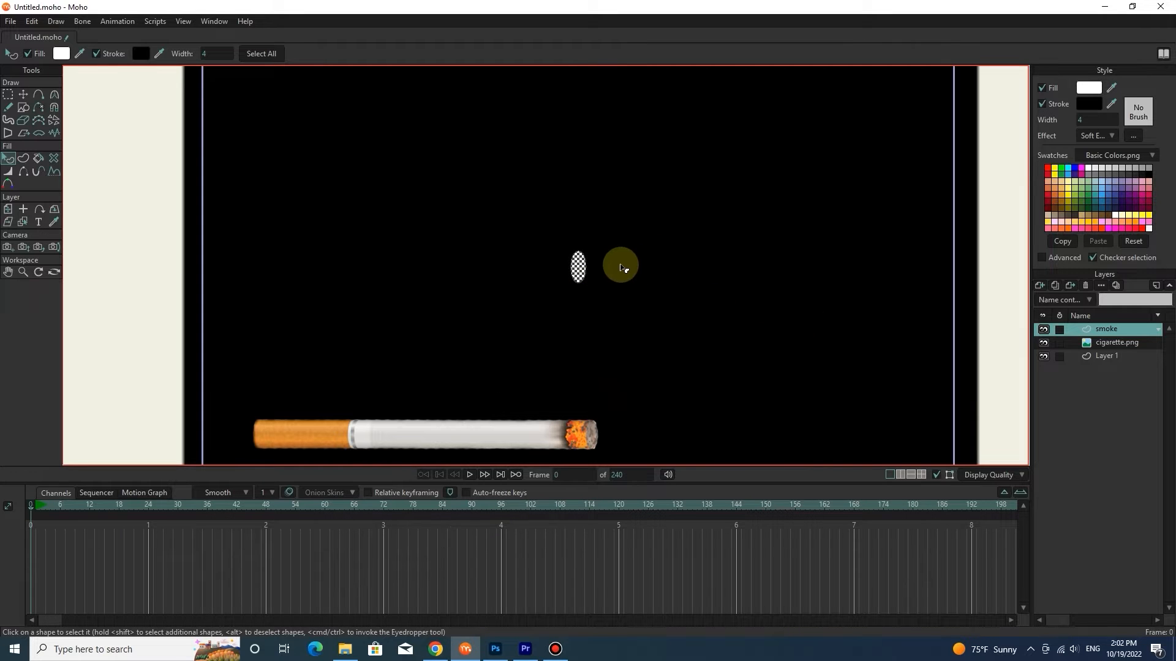
Turn off the oval's stroke and check the result in a rendered preview of the frame.
left_click(1042, 104)
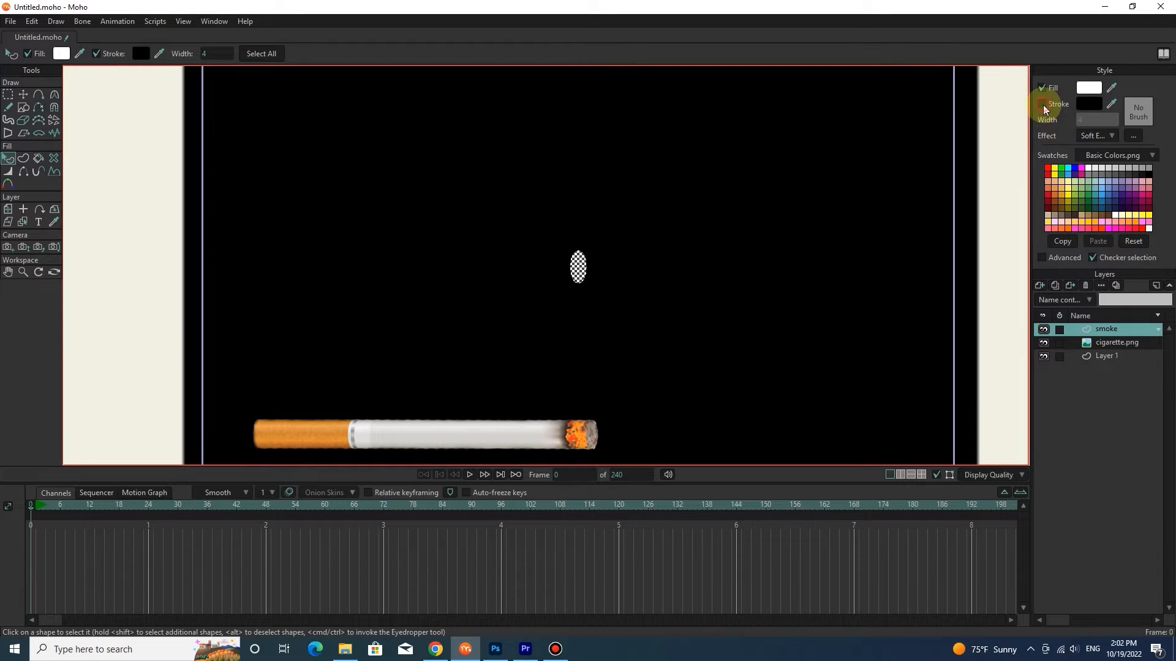
key("ctrl+r")
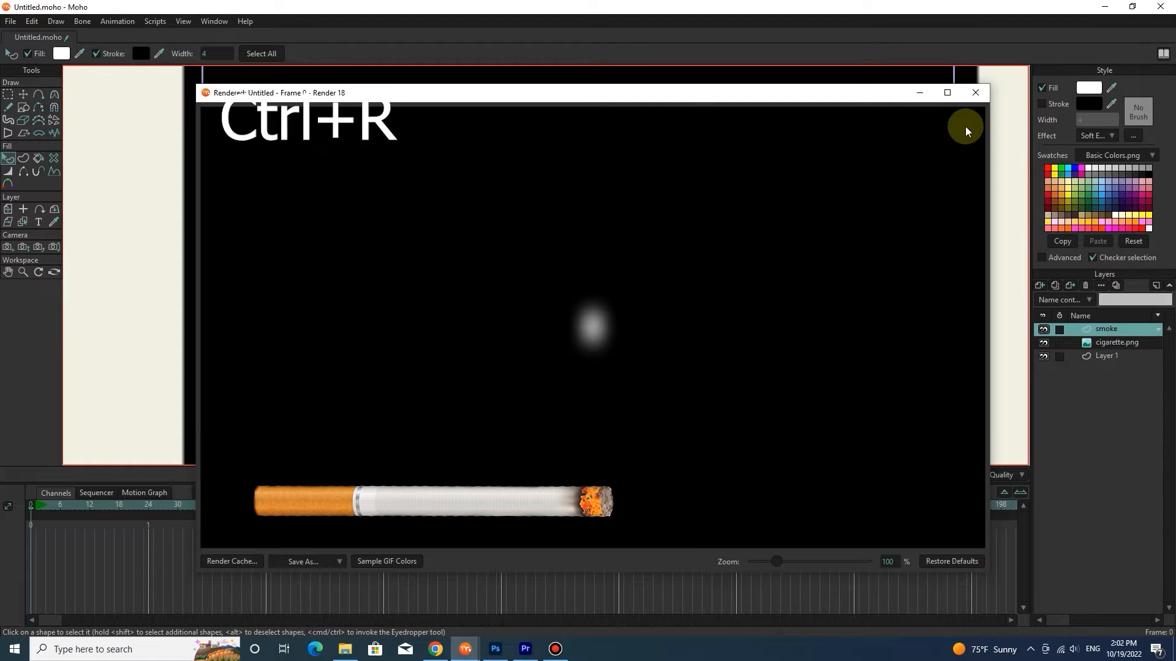
left_click(975, 93)
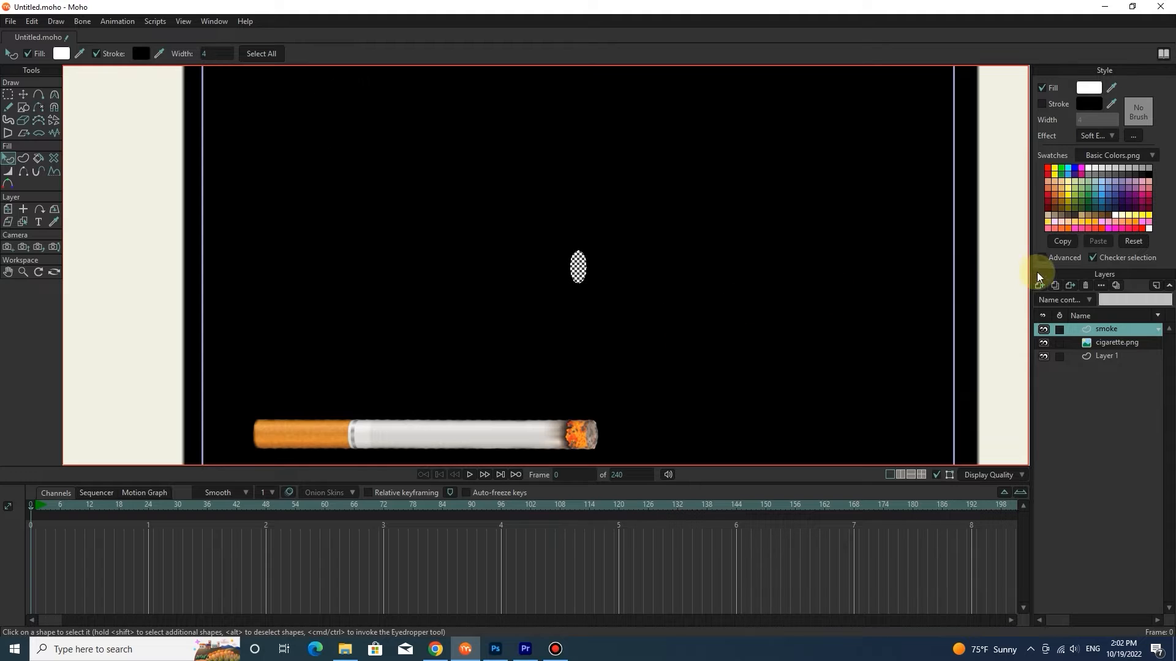
Add a new vector layer above the smoke layer and name it "path".
left_click(1039, 285)
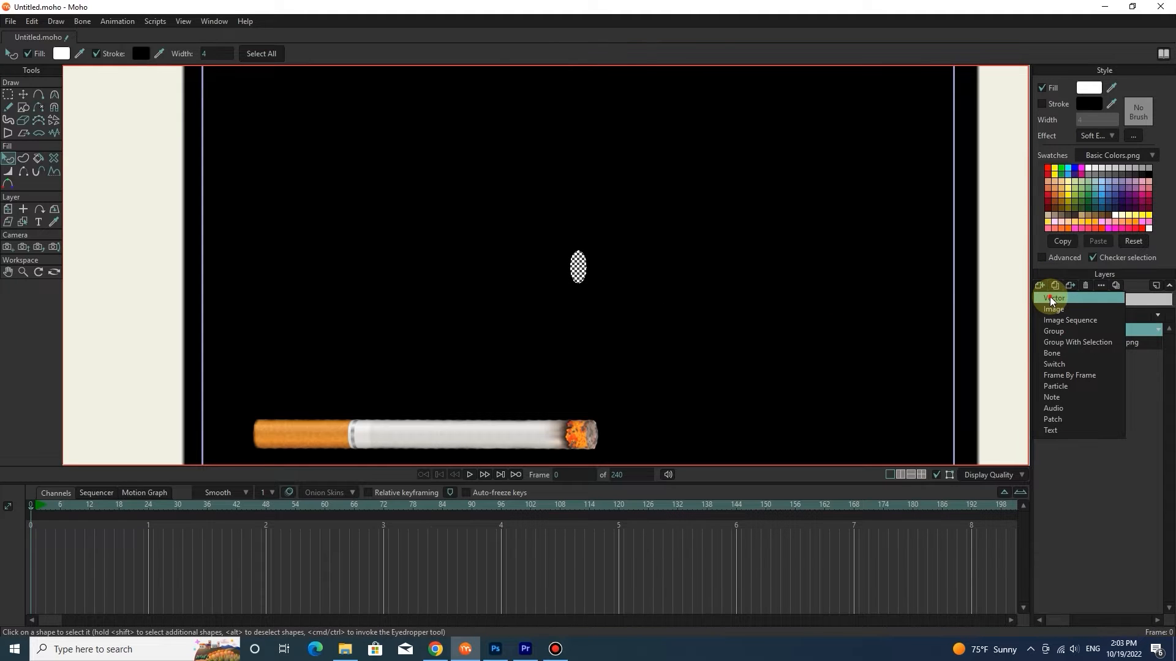
left_click(1050, 299)
double_click(1105, 330)
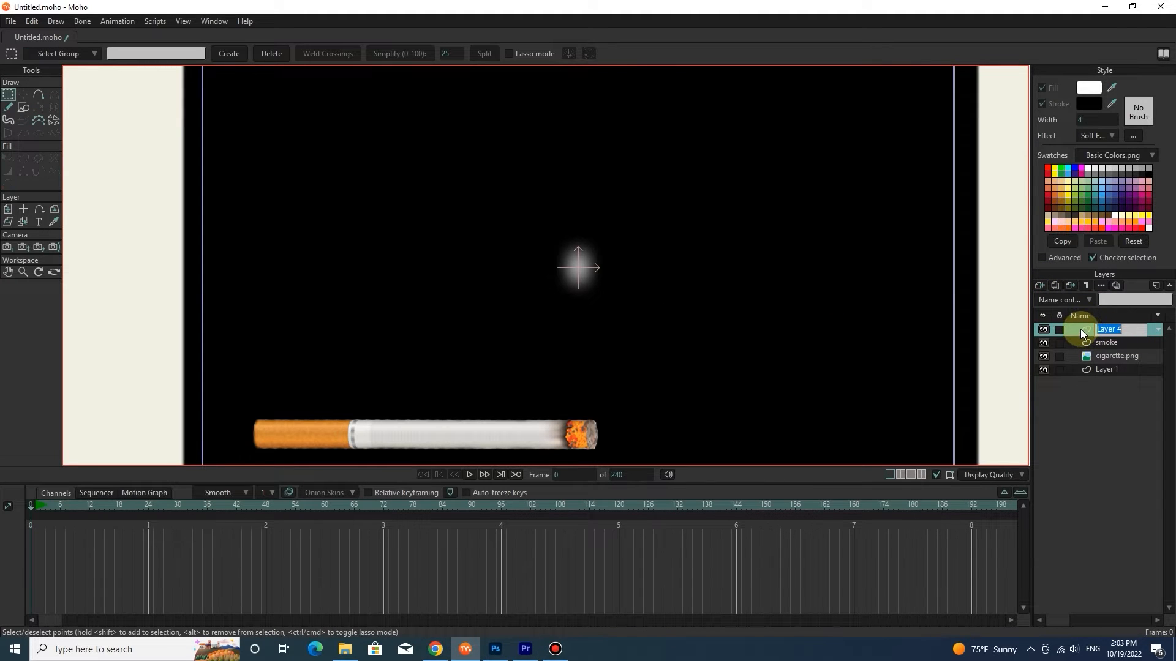
type("pa")
key("Return")
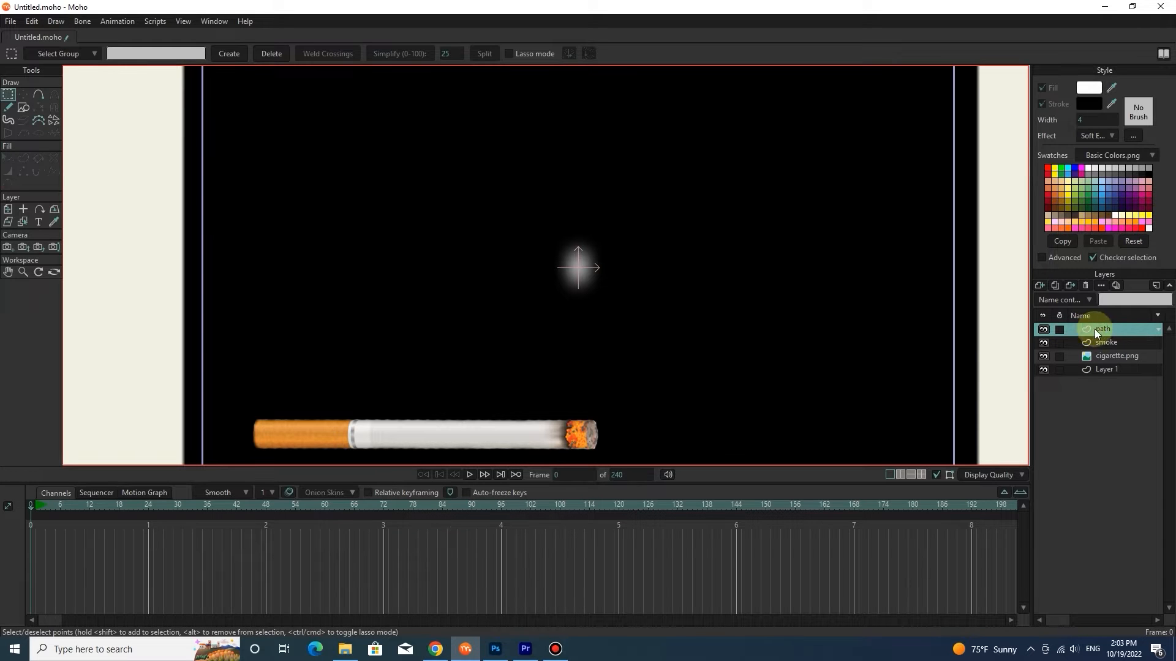
Draw a wavy open curve on the path layer, rising from the cigarette's lit tip to the top of the frame.
left_click(38, 95)
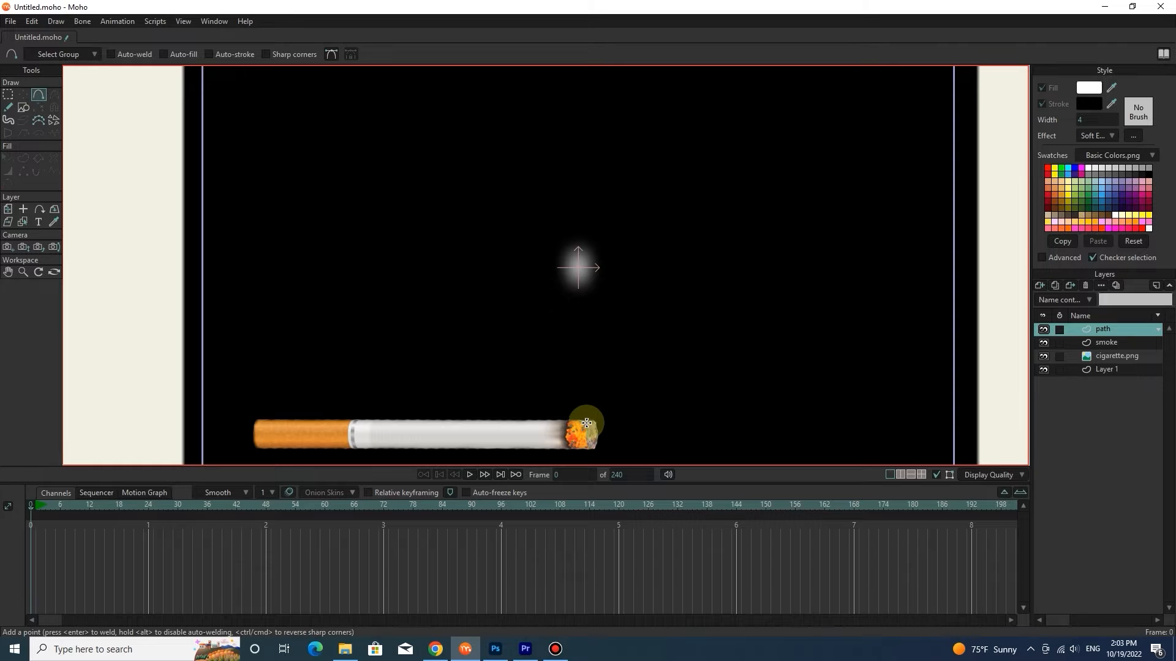
mouse_move(585, 432)
left_mouse_down()
mouse_move(625, 360)
mouse_move(569, 252)
mouse_move(622, 166)
mouse_move(577, 57)
left_mouse_up()
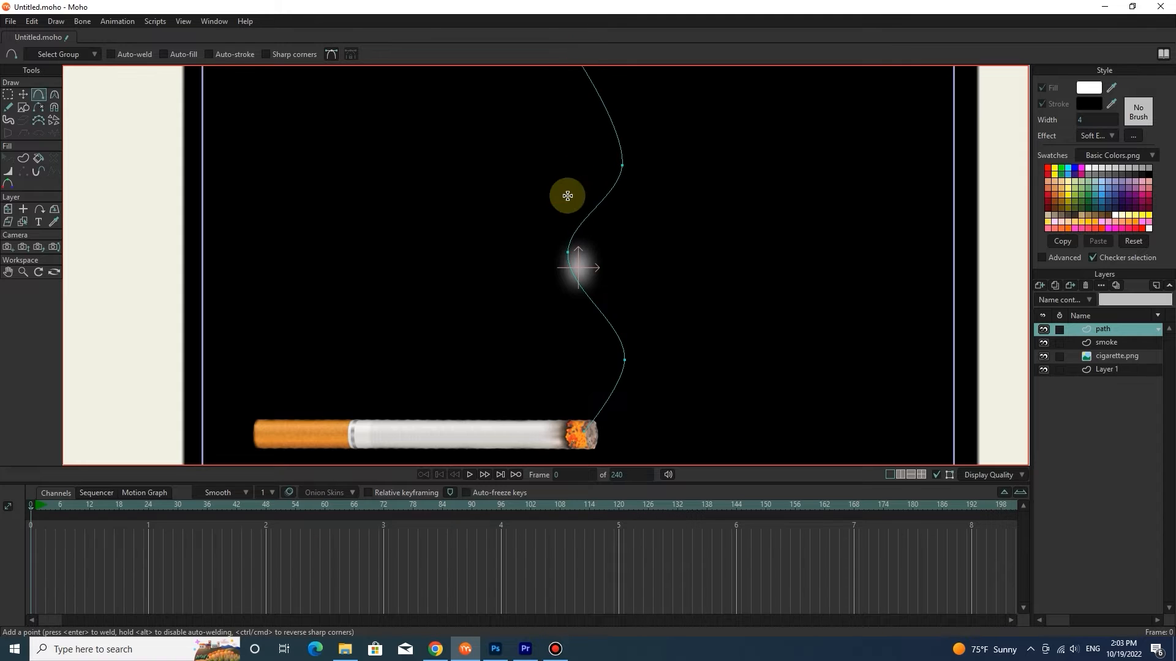
scroll(594, 188, "down", 2)
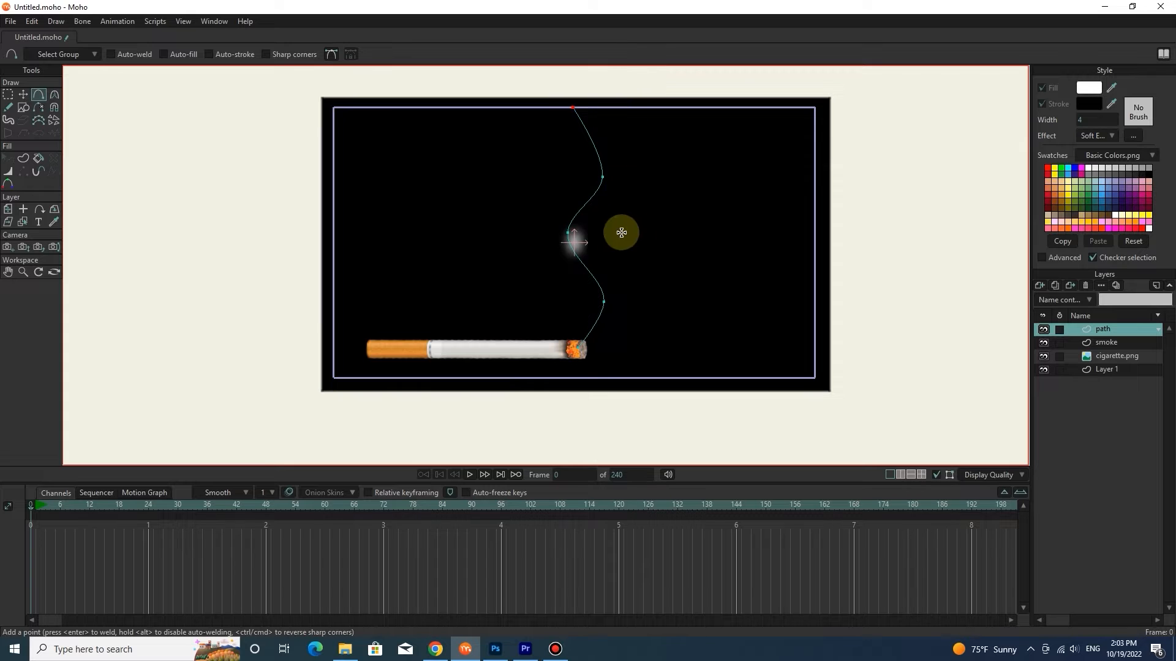
left_click_drag(609, 231, 608, 270)
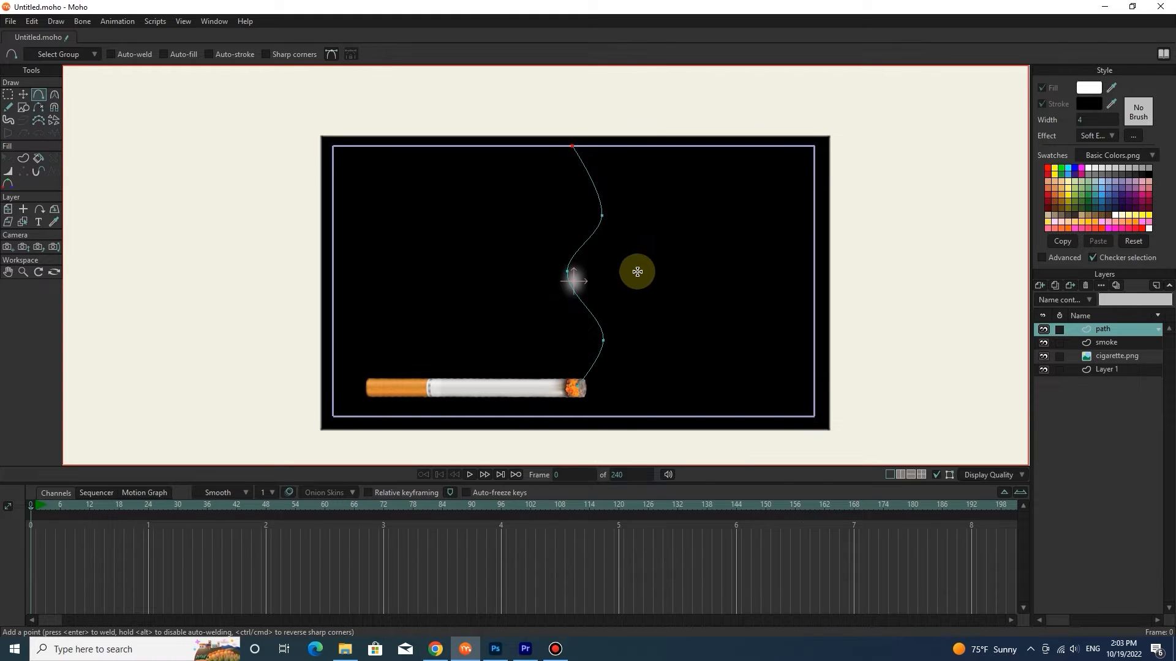
scroll(635, 275, "up", 1)
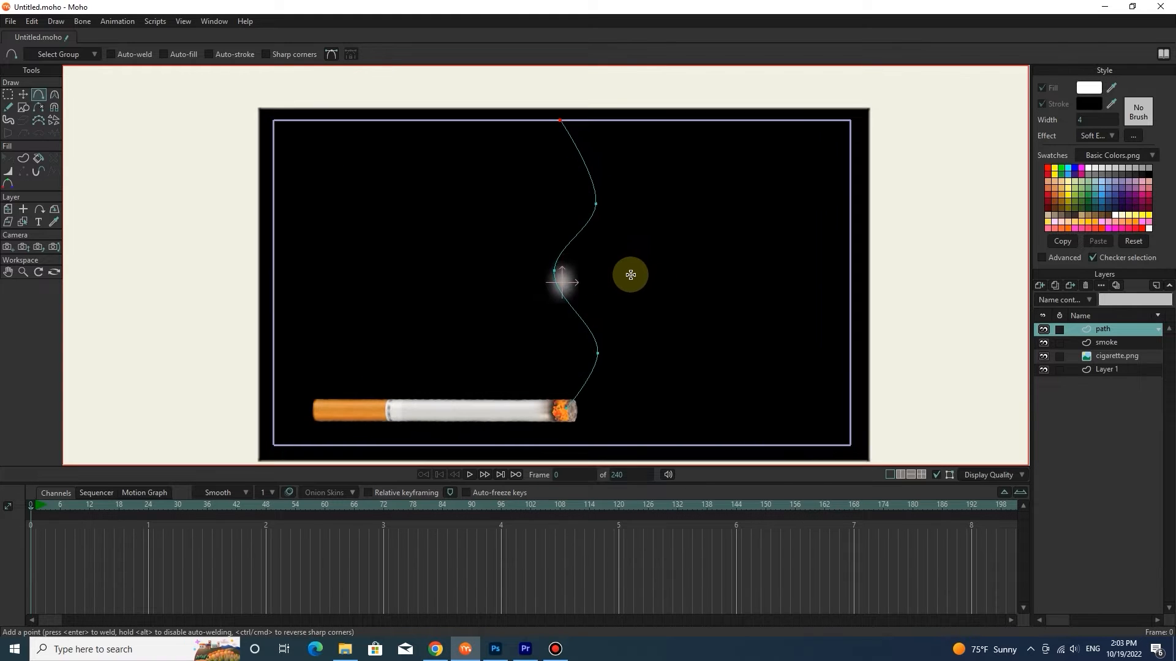
Enable the display of Paths in the path layer's quick settings.
right_click(1098, 330)
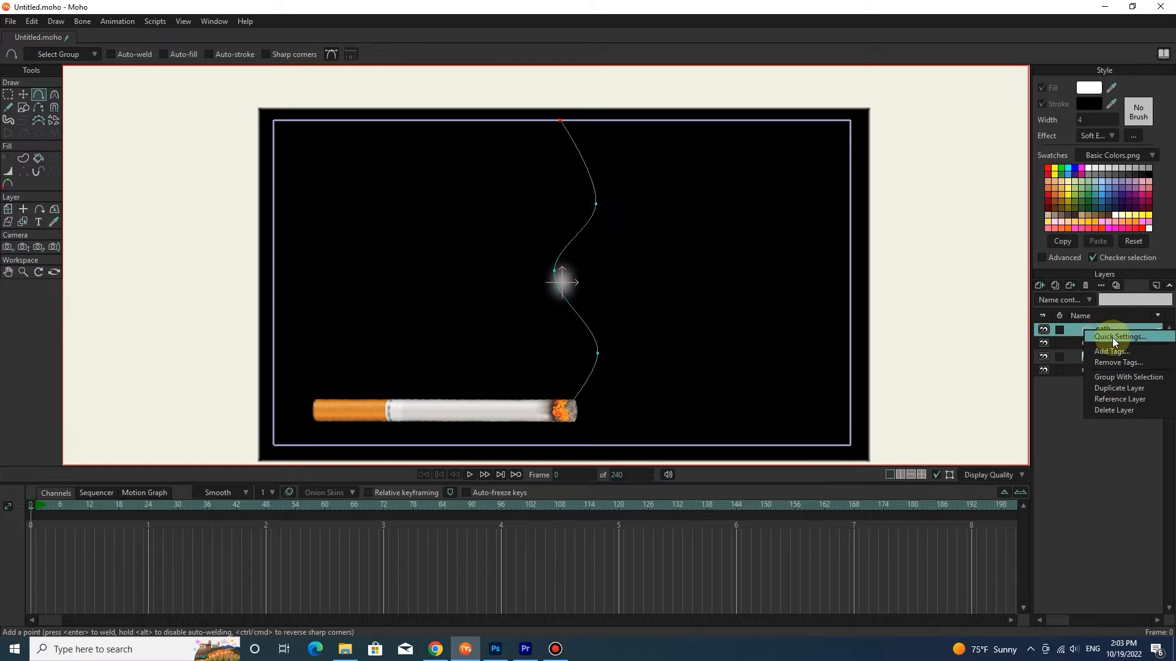
left_click(1114, 336)
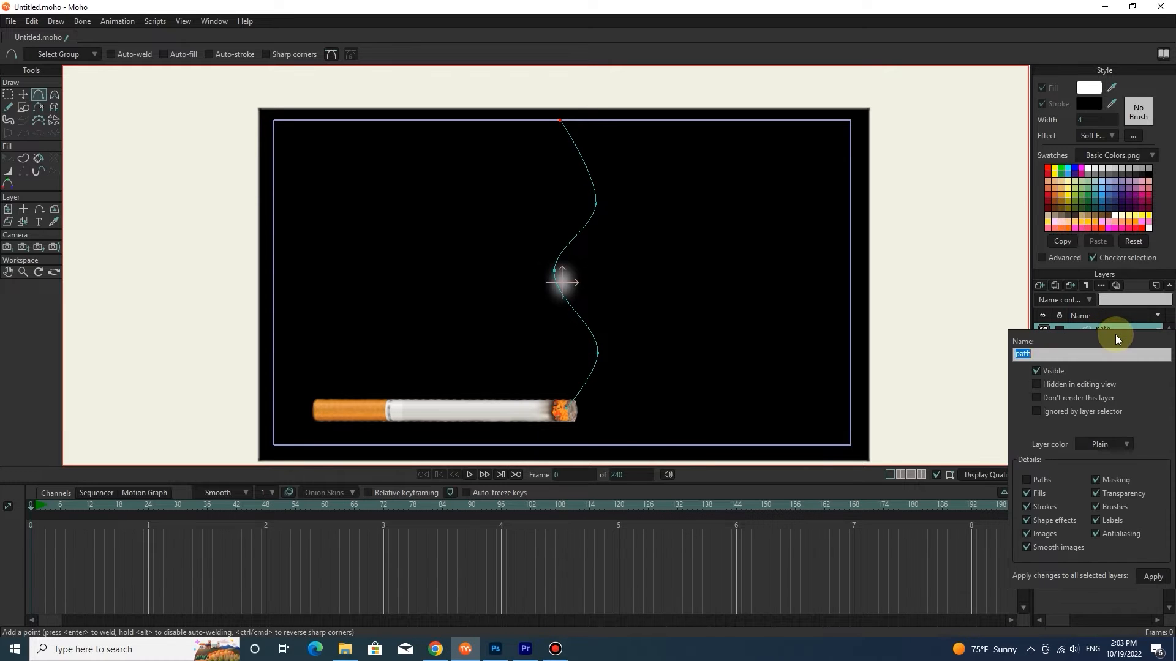
left_click(1029, 481)
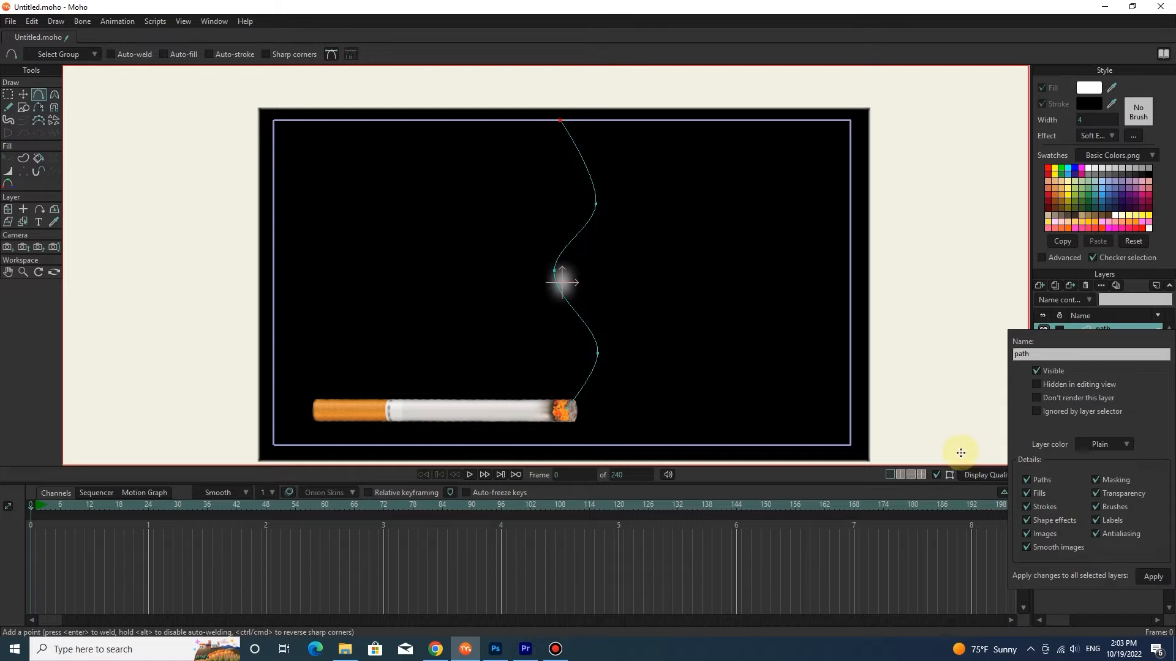
left_click(954, 403)
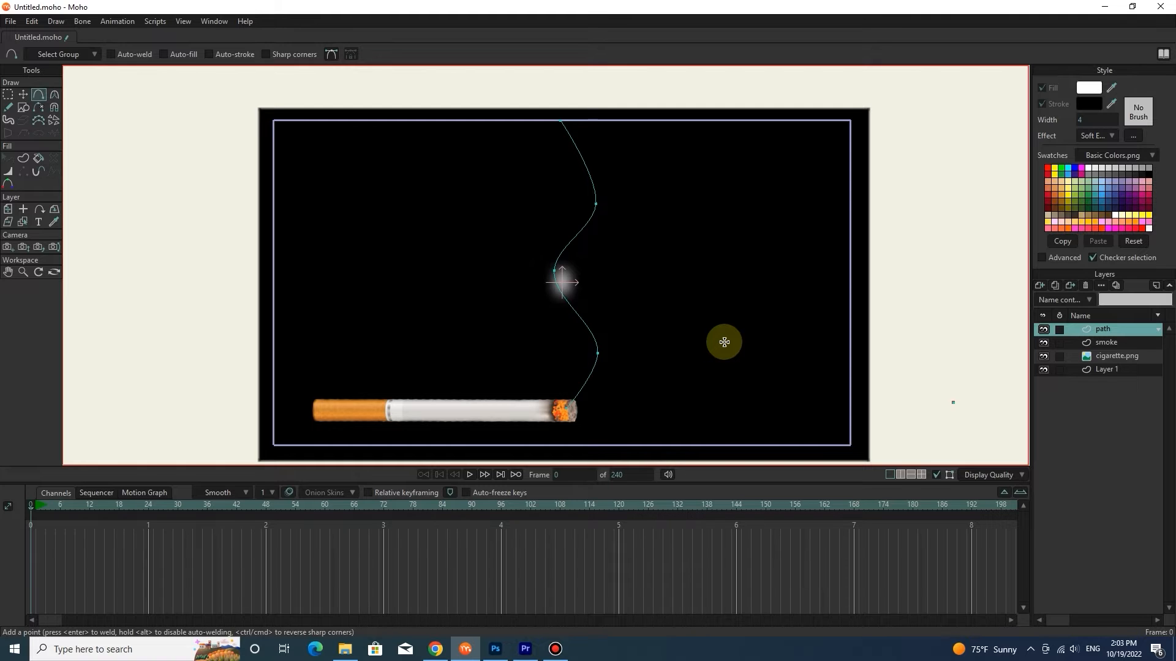
Create a new group layer at the top of the layer stack and name it "smoke group".
left_click(1039, 286)
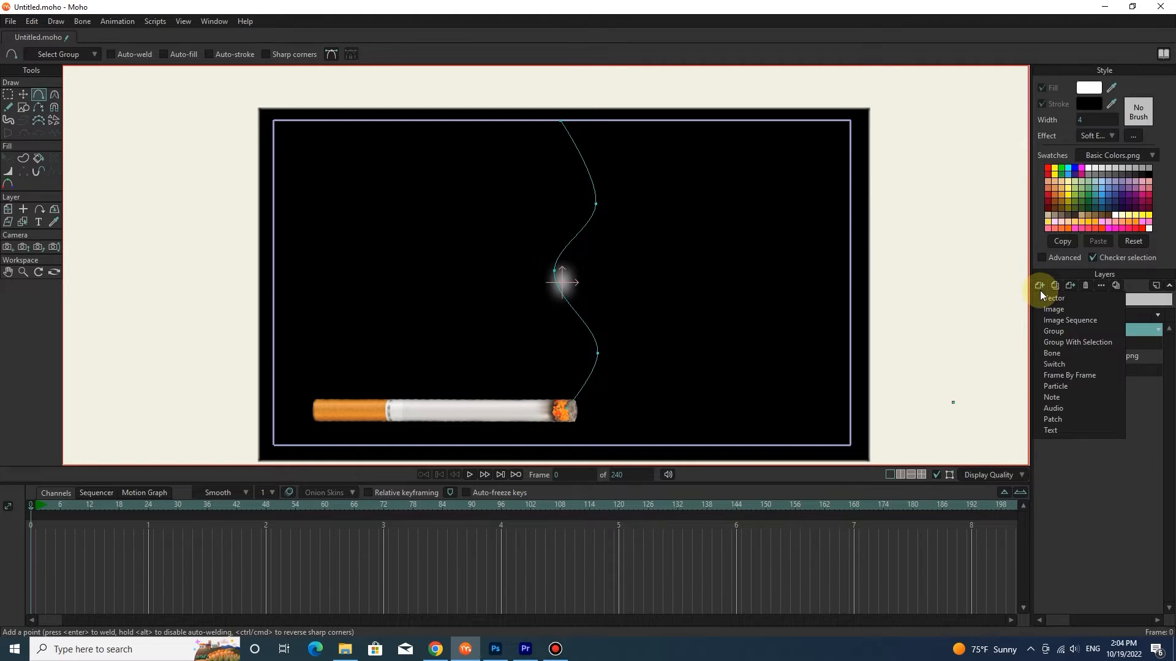
left_click(1058, 330)
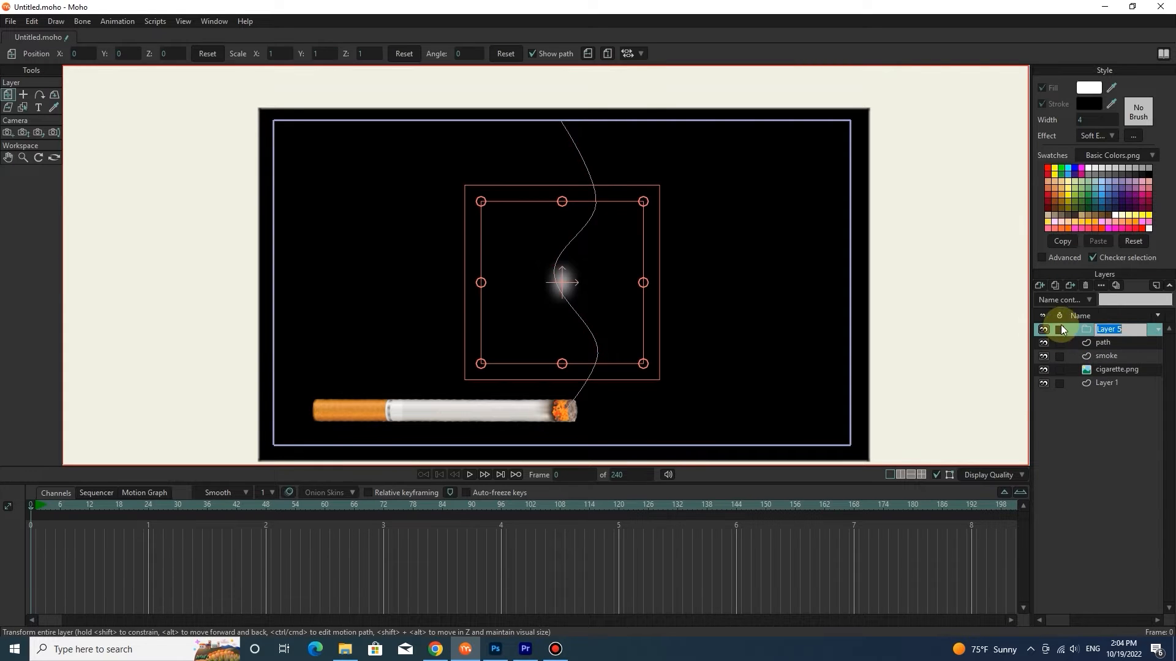
type("smoke group")
key("Return")
Move the path and smoke layers together into the smoke group and leave the group expanded.
left_click(1107, 343)
left_click(1109, 356, "ctrl")
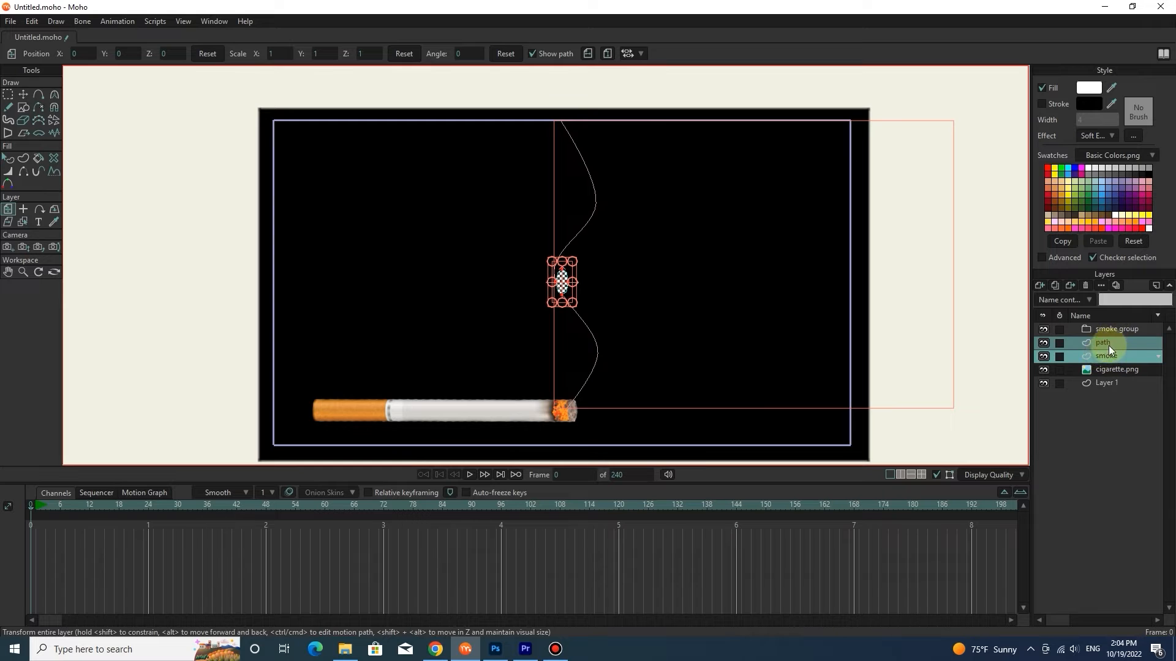
left_click_drag(1111, 343, 1105, 327)
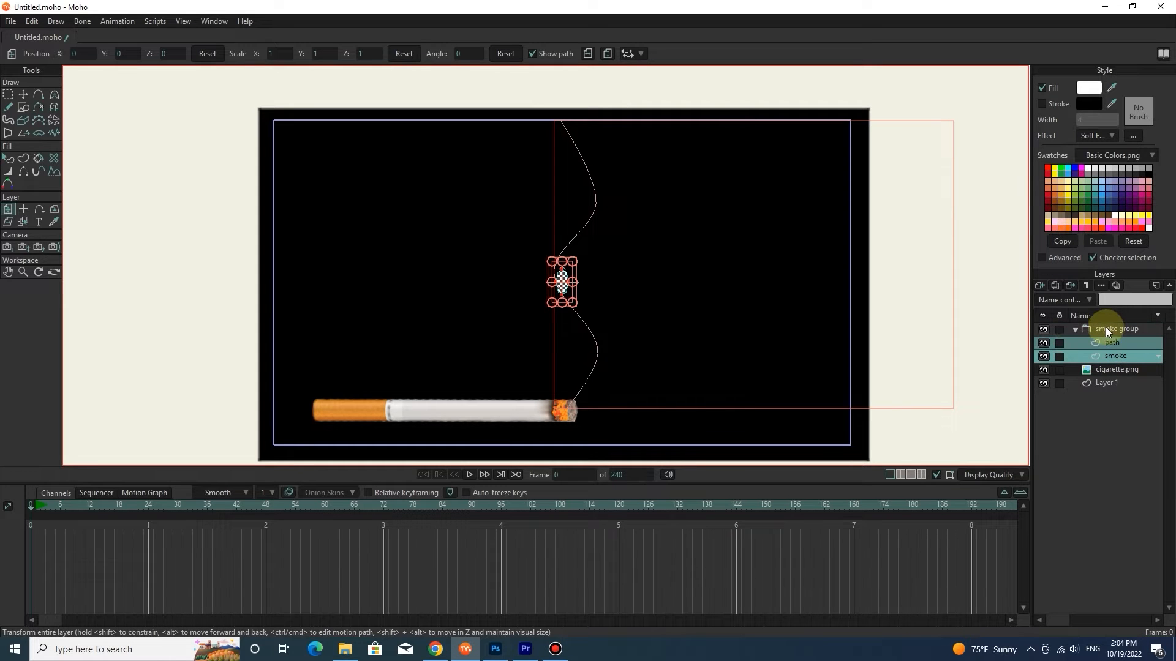
left_click(1074, 328)
left_click(1074, 329)
left_click(1074, 329)
left_click(1074, 329)
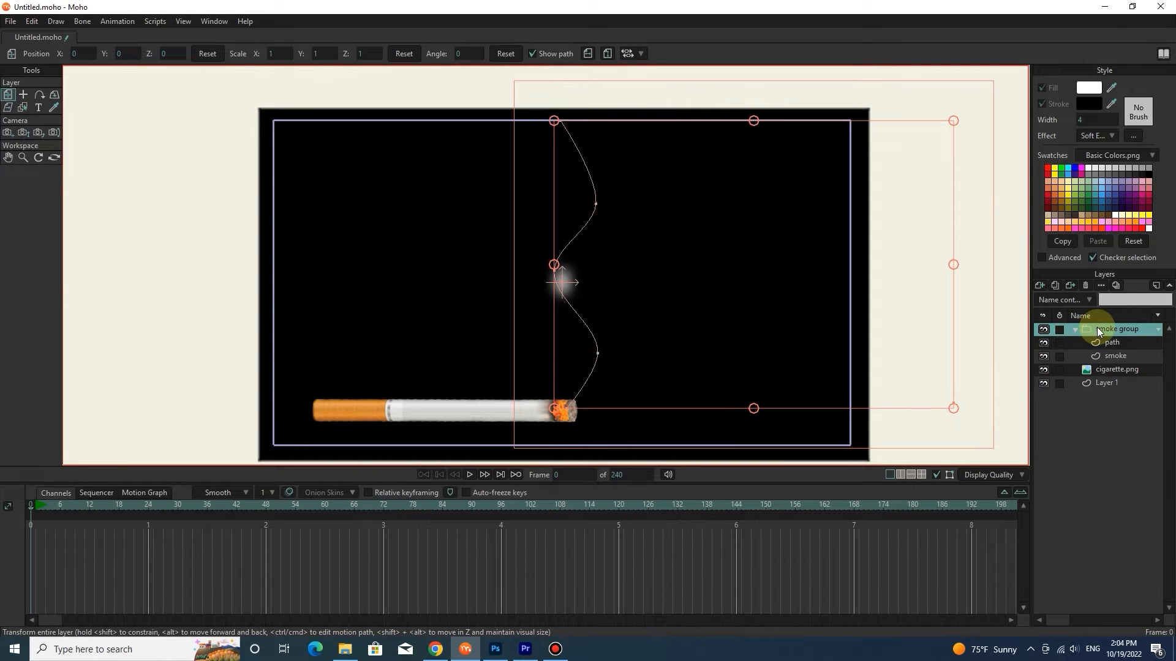
Make the smoke layer follow the wavy path, placing it at the path's start on the cigarette's lit tip.
left_click(1112, 355)
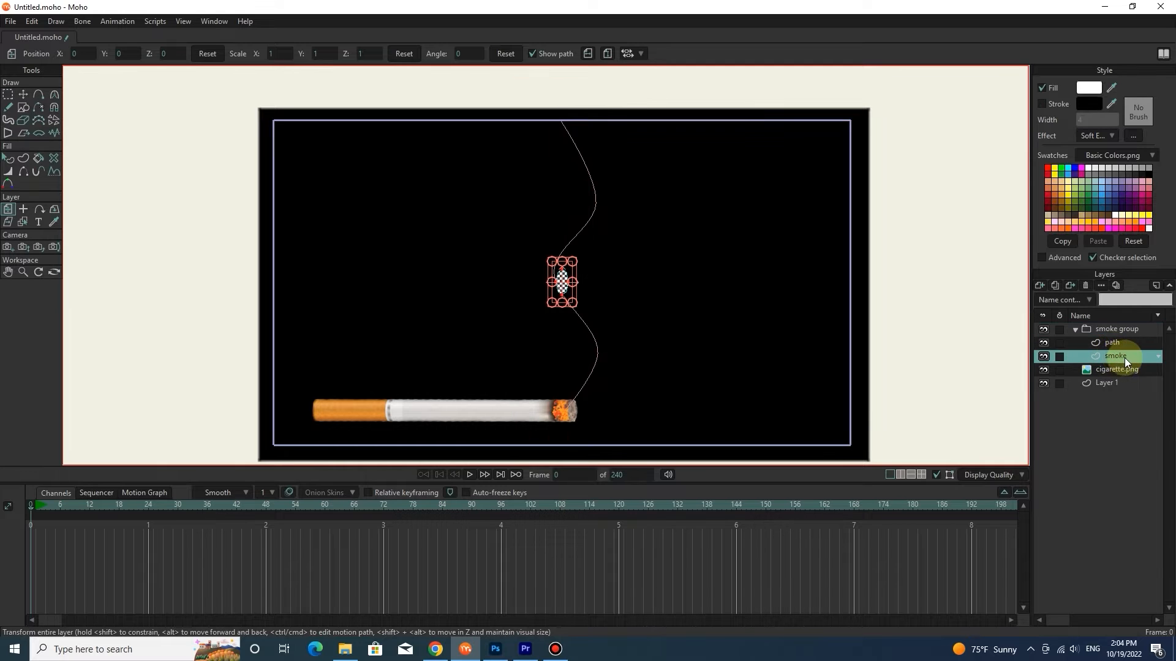
left_click(39, 210)
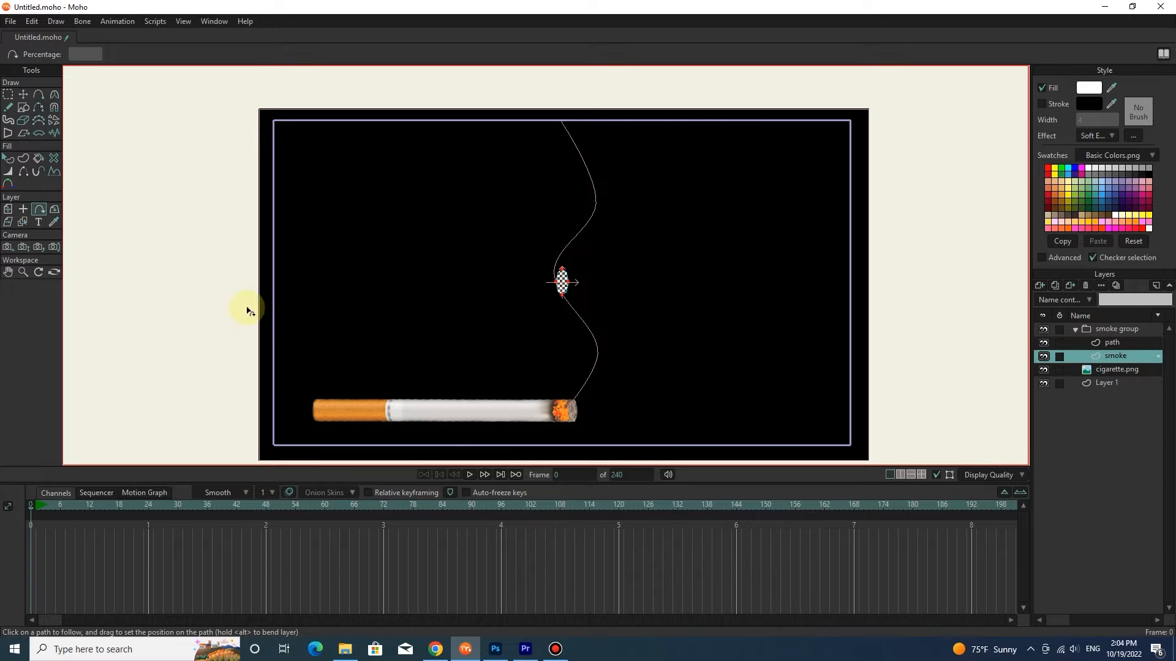
scroll(567, 409, "up", 2)
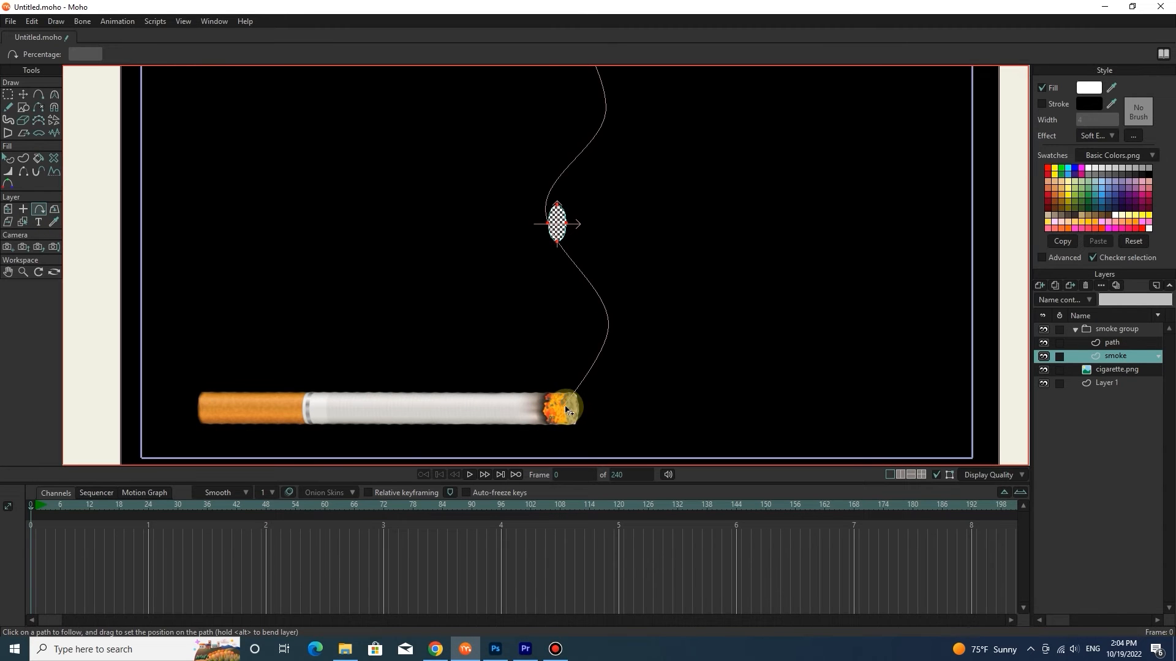
left_click(565, 407)
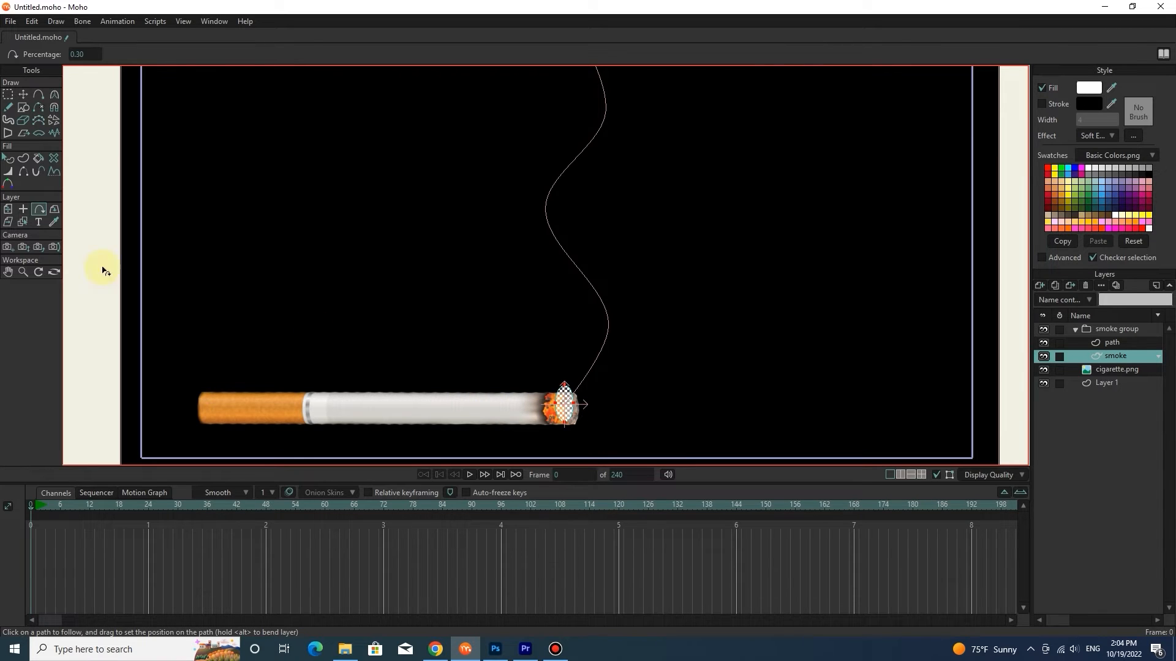
At frame 1, set the smoke layer's follow-path percentage to 0.
left_click(34, 505)
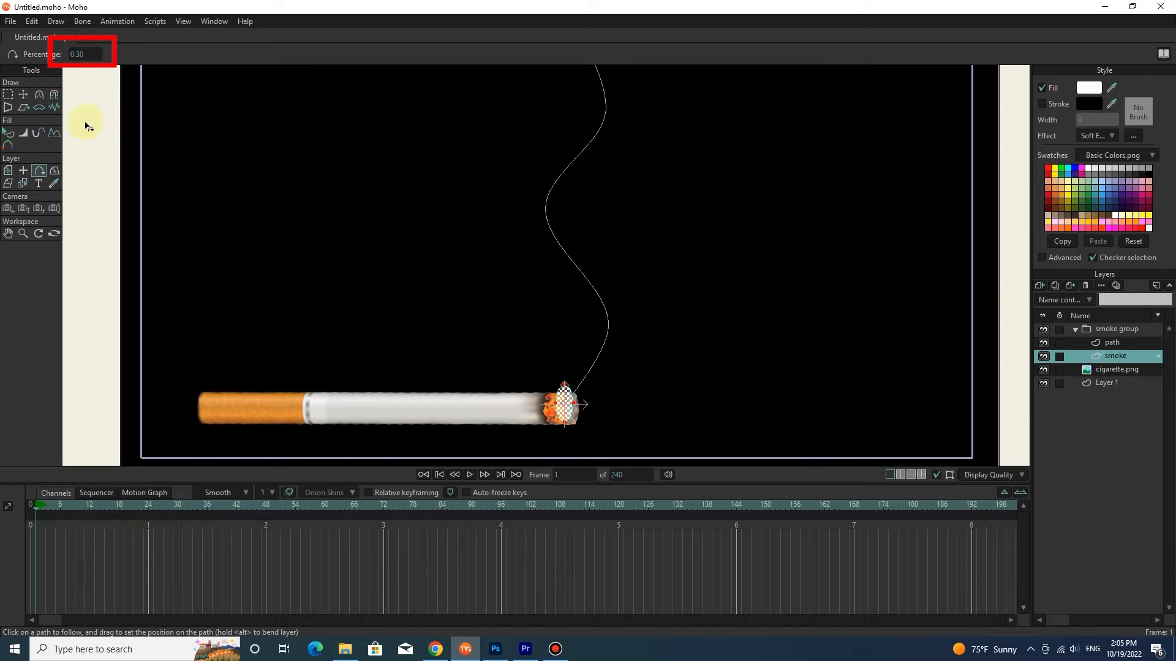
left_click(80, 55)
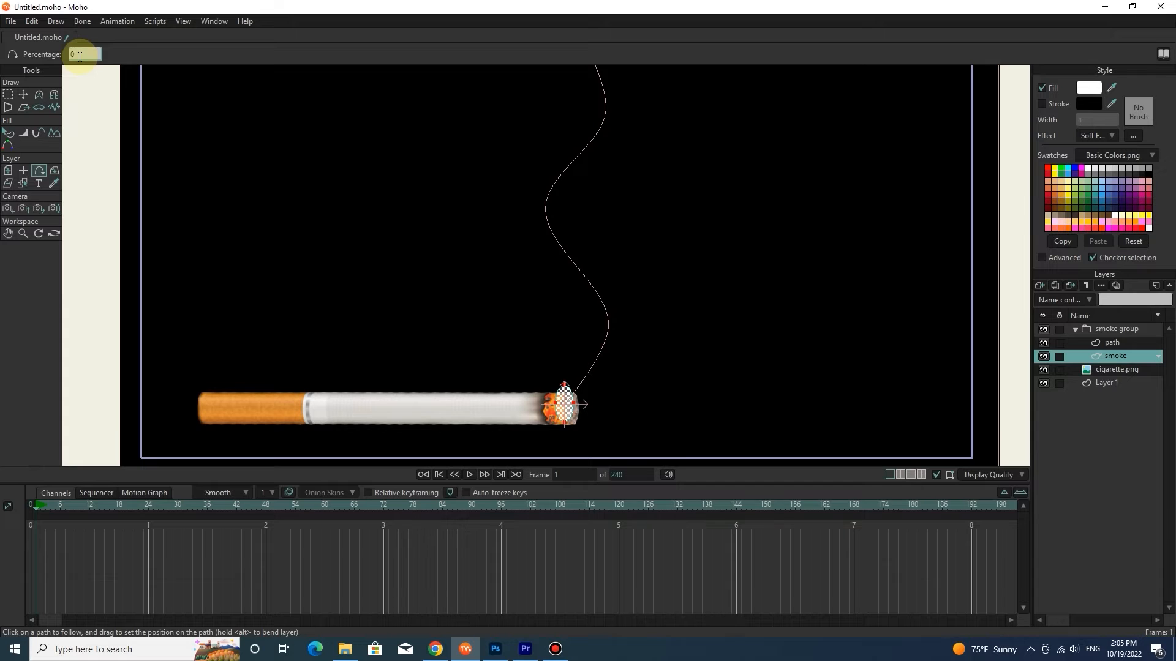
left_click(119, 43)
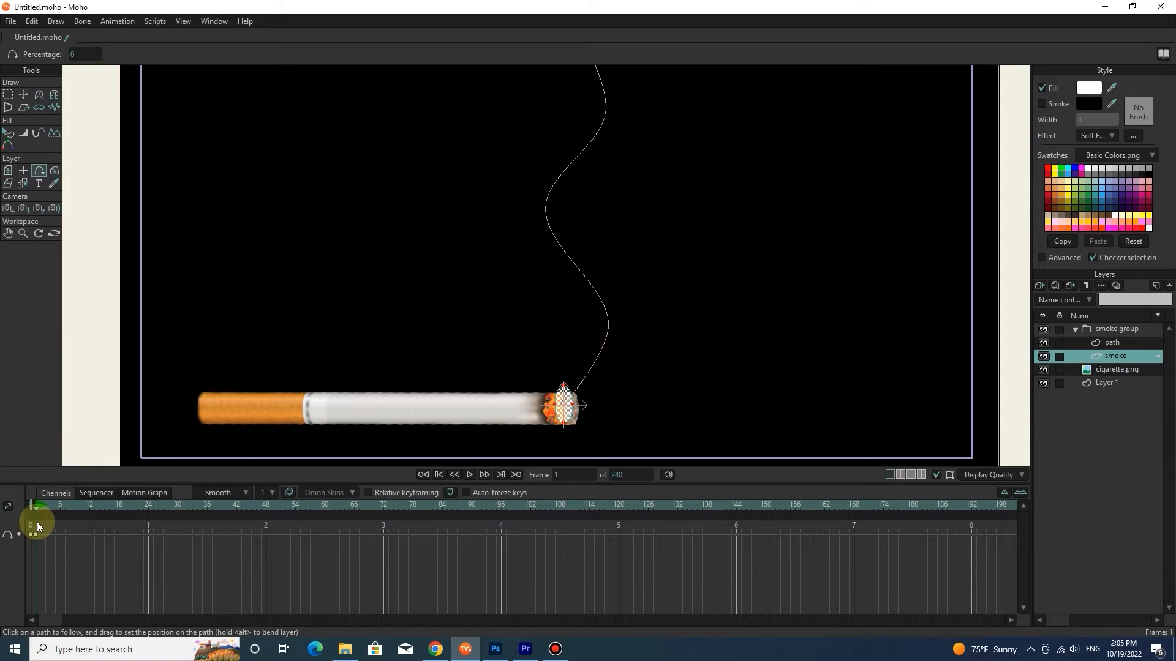
Extend the animation's end frame to 280.
left_click(1004, 492)
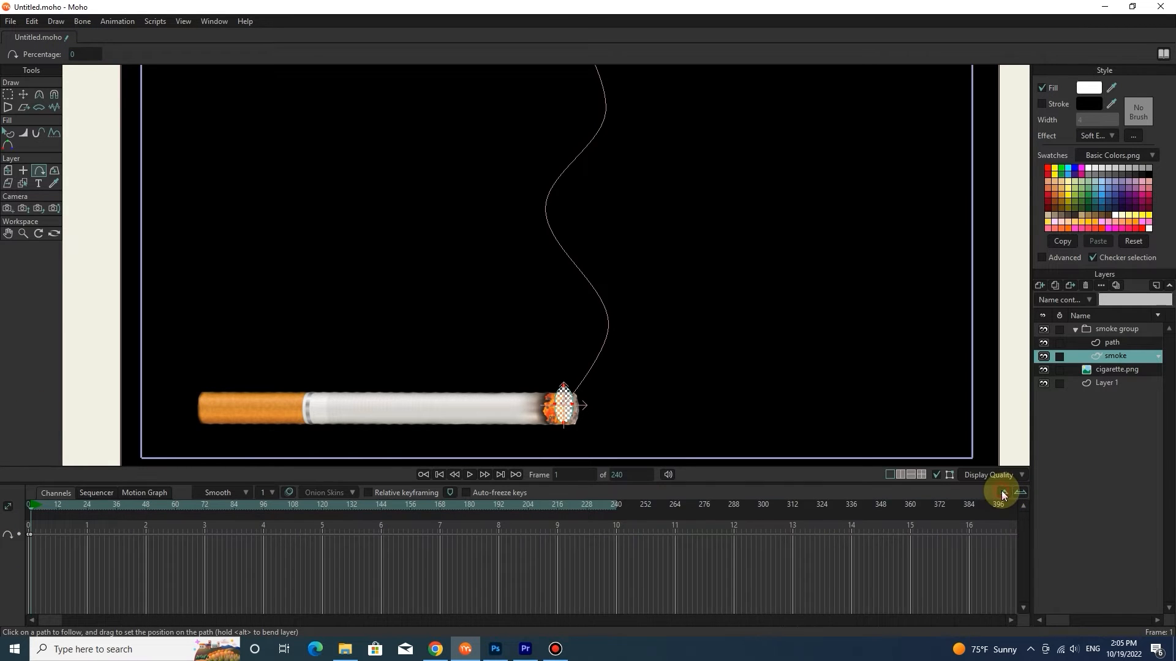
left_click_drag(608, 505, 616, 505)
left_click_drag(687, 507, 688, 509)
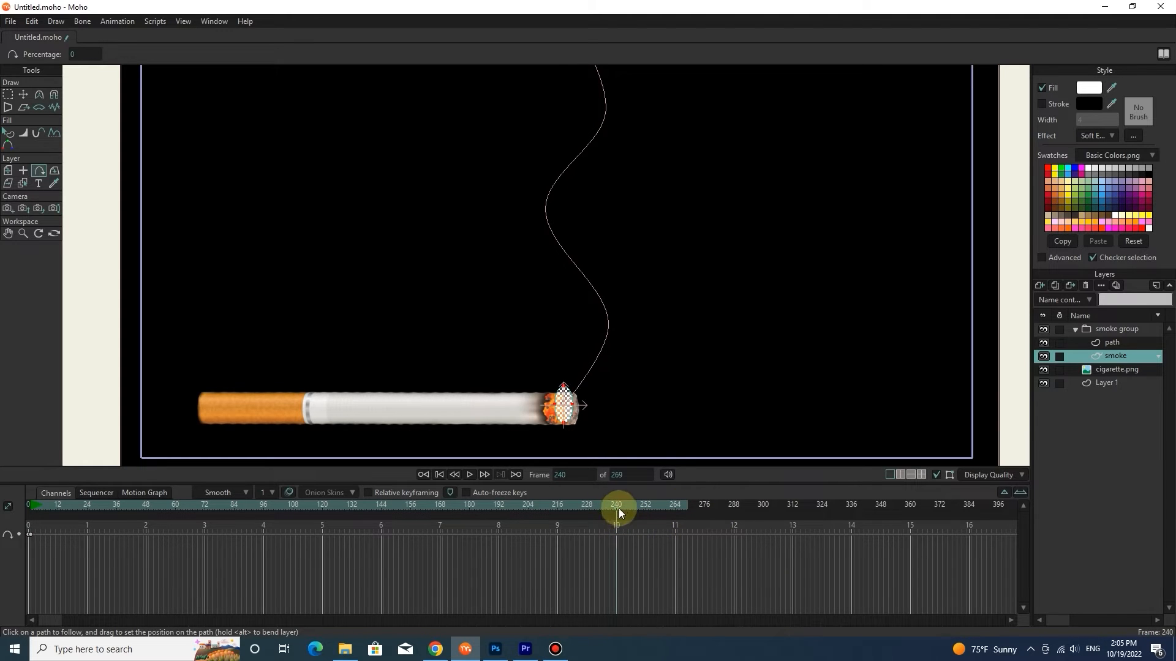
double_click(616, 475)
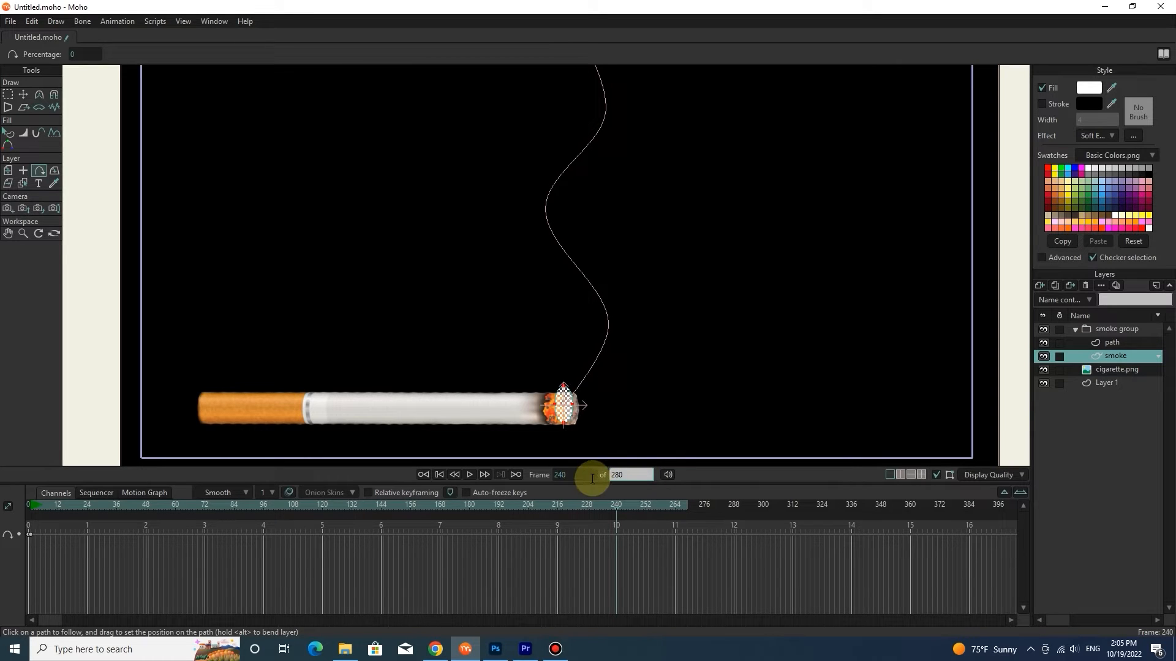
left_click(575, 475)
At frame 240, set the smoke layer's follow-path percentage to 100 and scrub back to frame 0 to preview the motion.
left_click(605, 509)
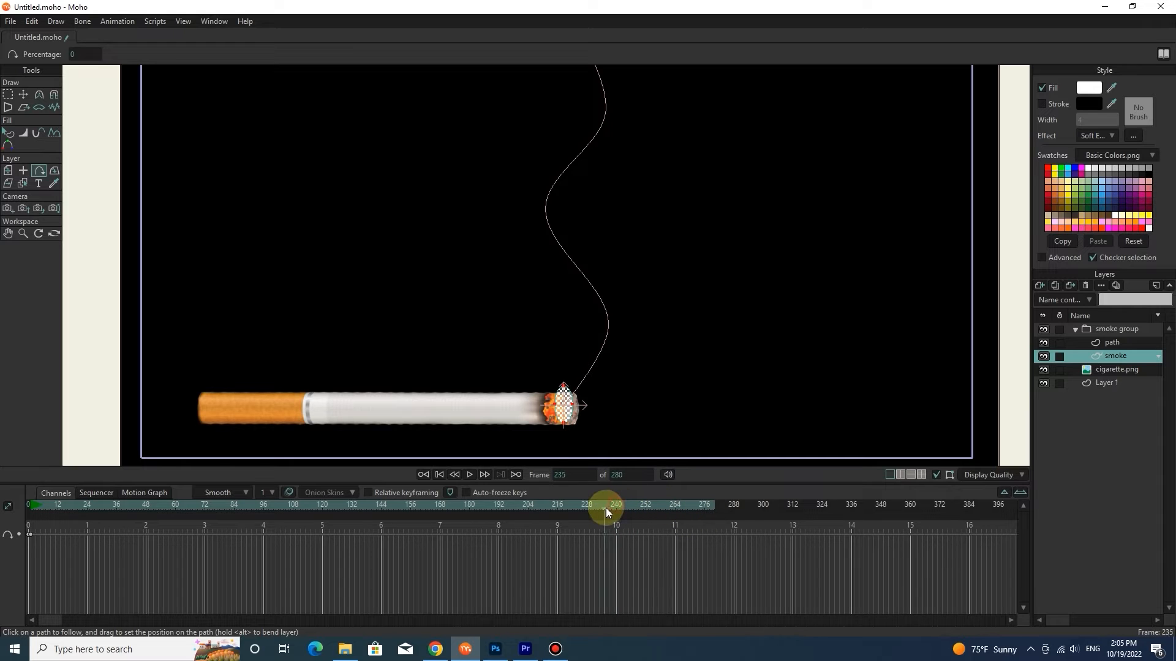
left_click_drag(79, 53, 716, 96)
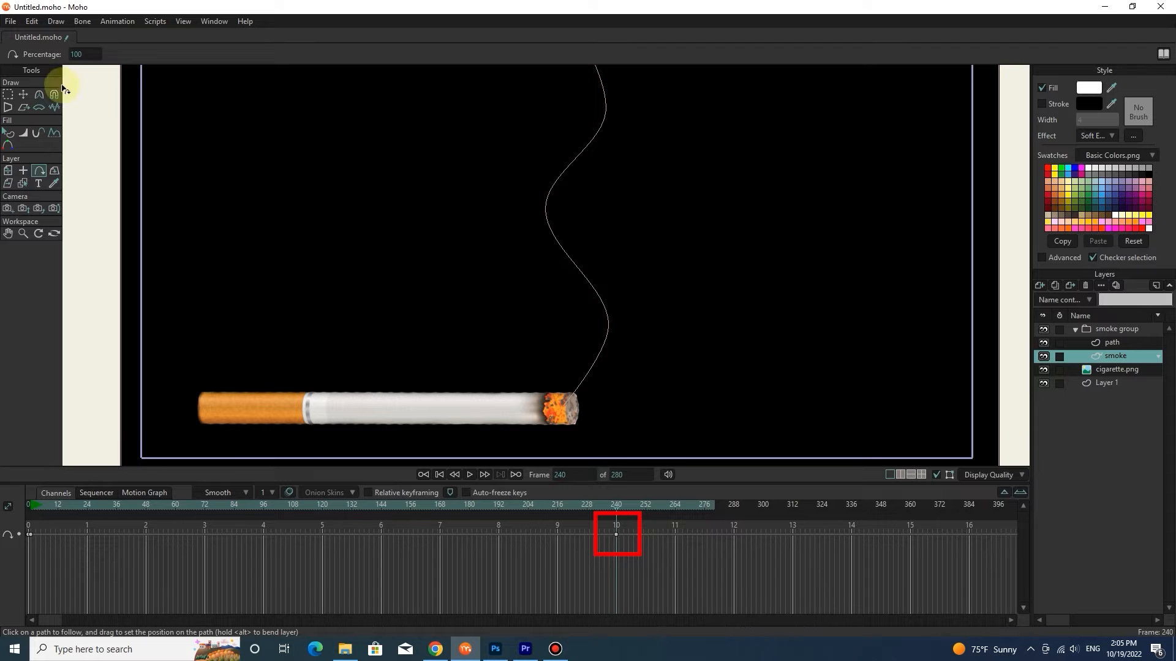
left_click_drag(360, 508, 65, 508)
left_click_drag(166, 506, 12, 532)
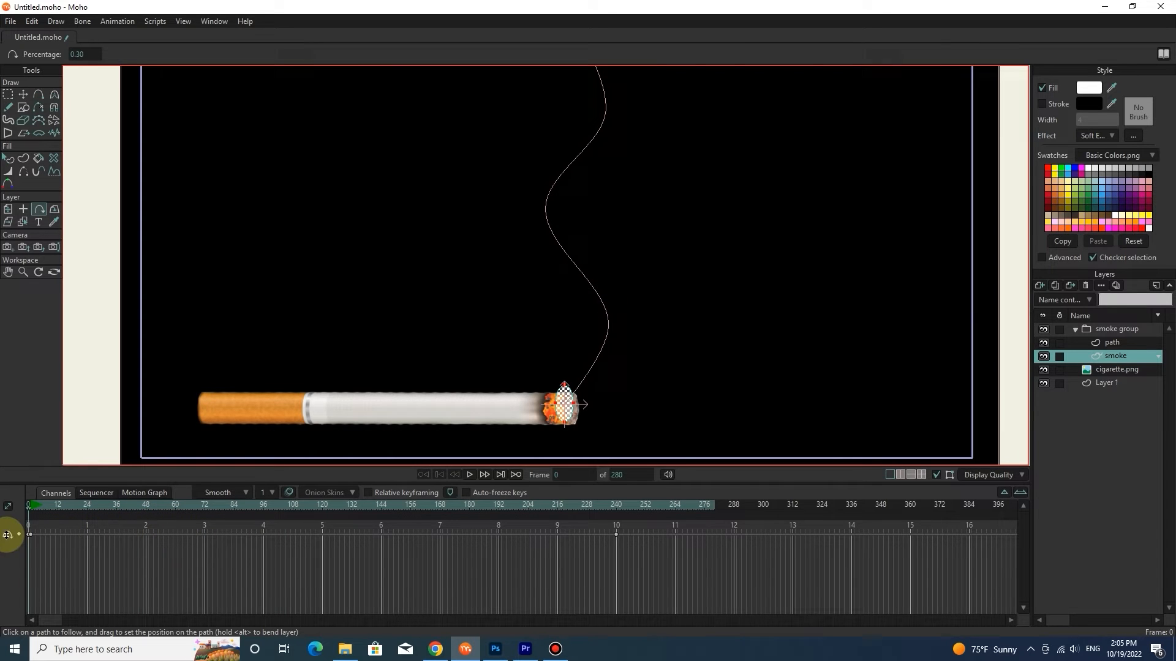
Enable Rotate to follow path in the smoke layer's settings and scrub the timeline to check the rotation.
double_click(1111, 355)
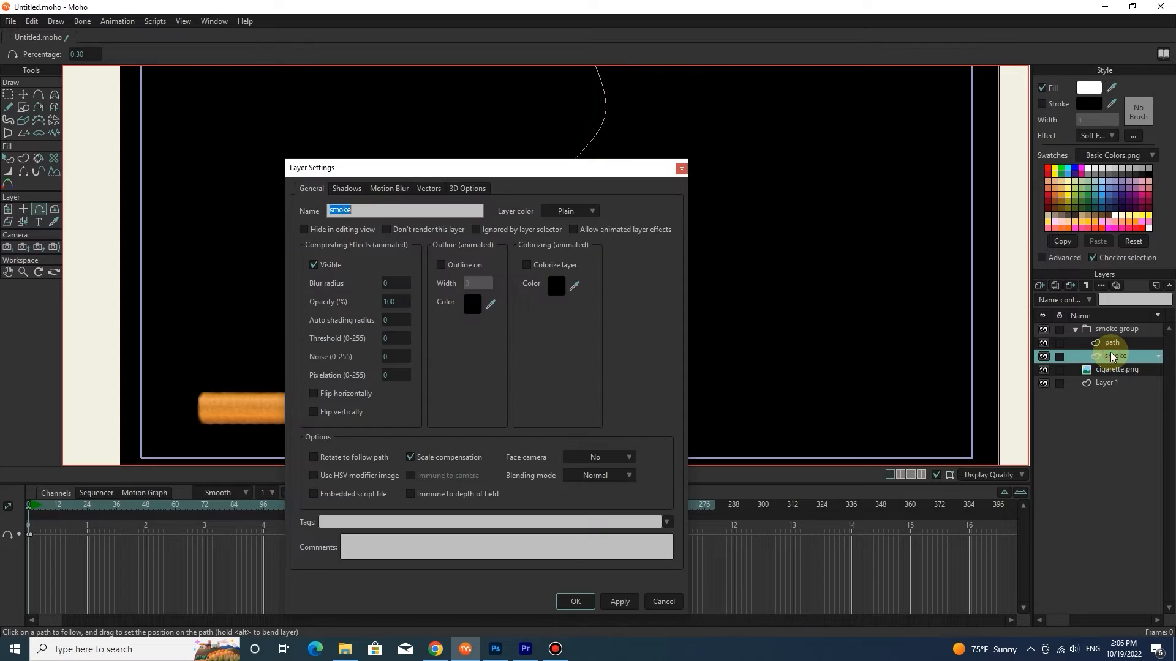
left_click(311, 191)
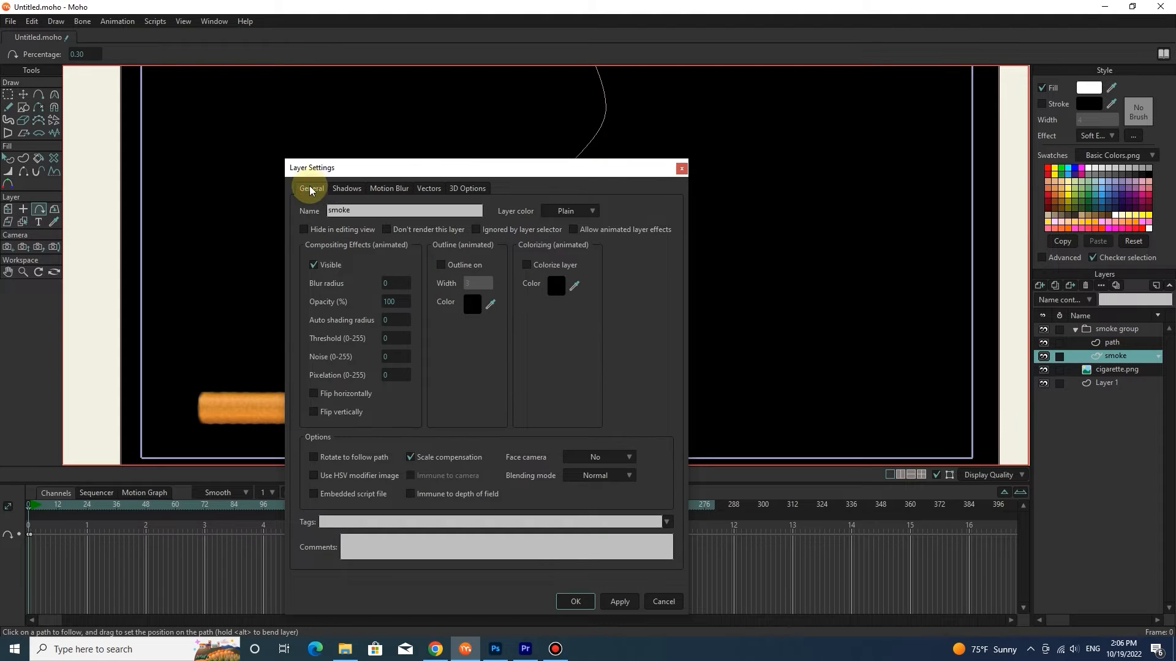
left_click(314, 456)
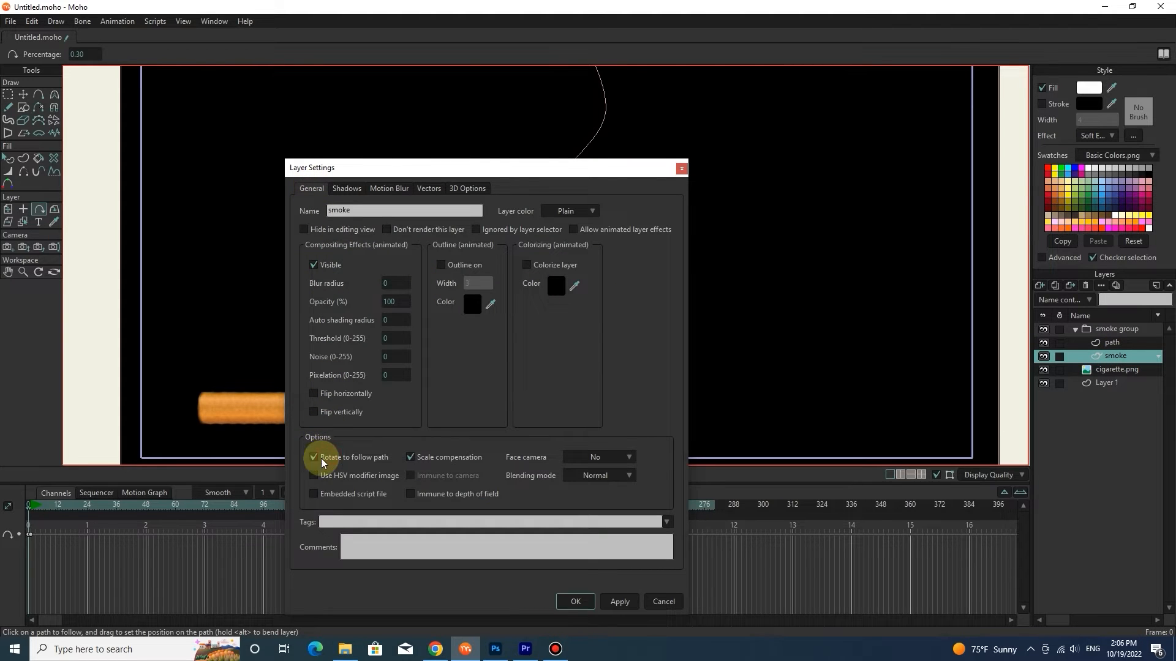
left_click(579, 600)
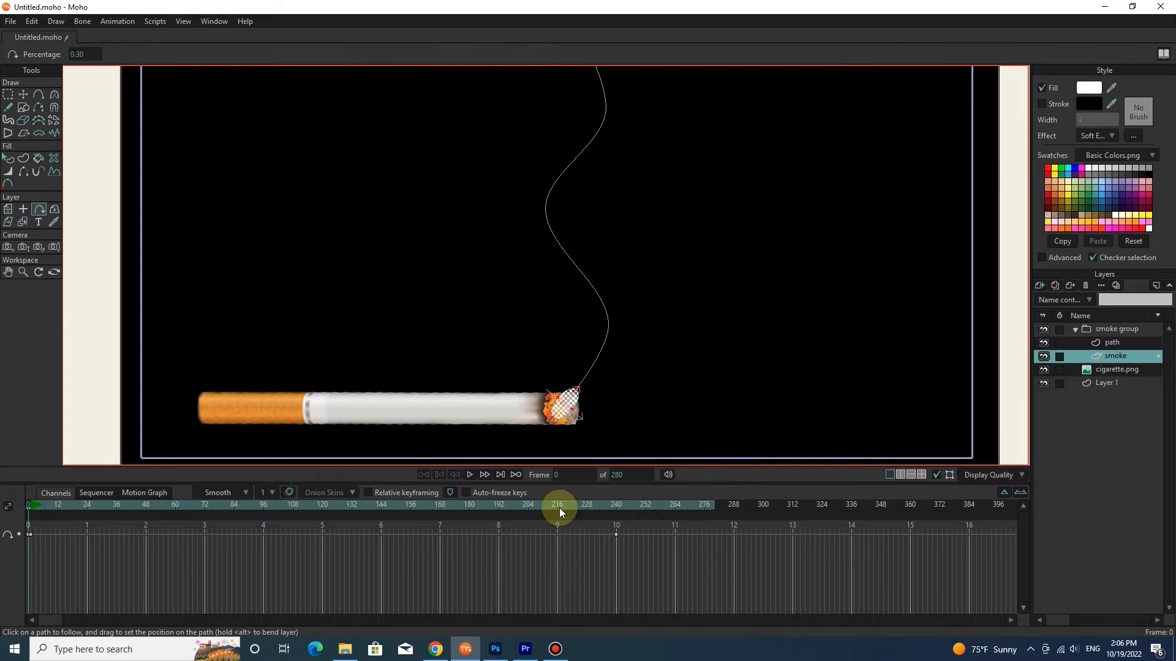
mouse_move(150, 508)
left_mouse_down()
mouse_move(194, 508)
mouse_move(79, 504)
mouse_move(341, 514)
mouse_move(175, 541)
mouse_move(333, 538)
mouse_move(31, 543)
left_mouse_up()
Create a new particle layer above the smoke group and name it "particle".
left_click(1106, 329)
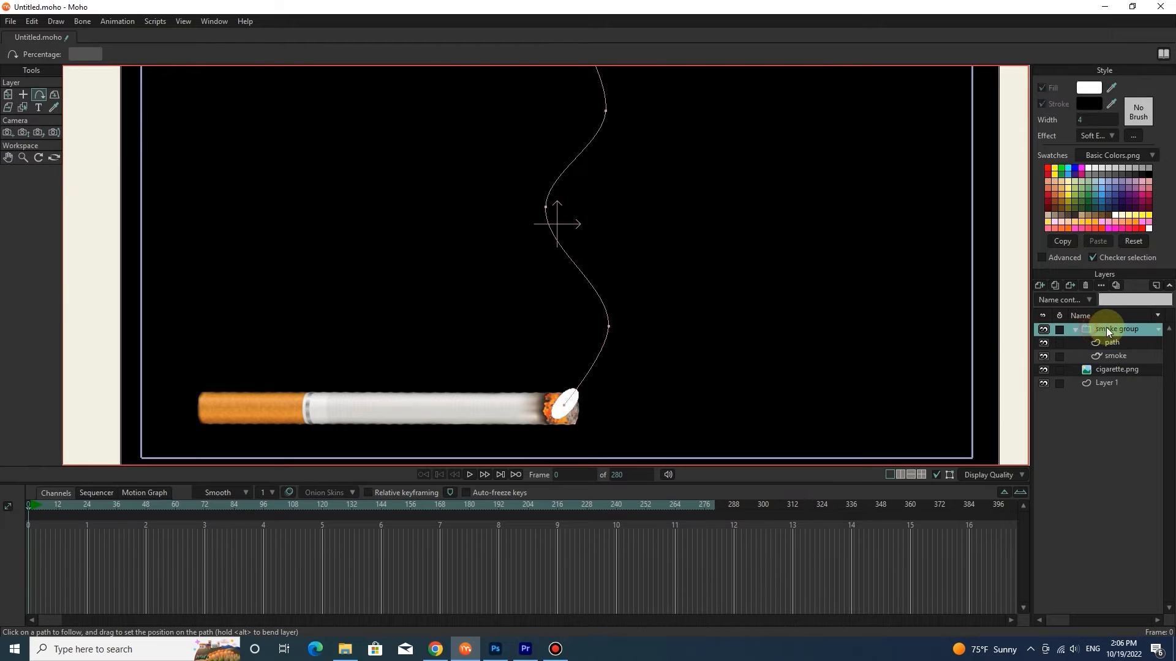
left_click(1039, 286)
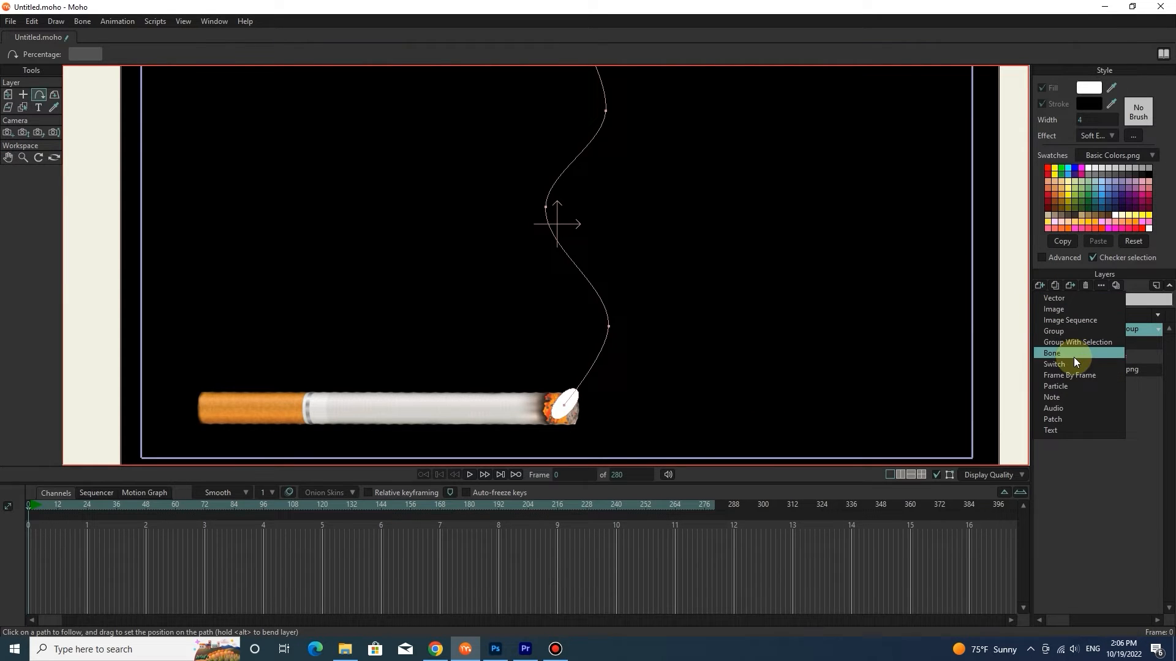
left_click(1052, 386)
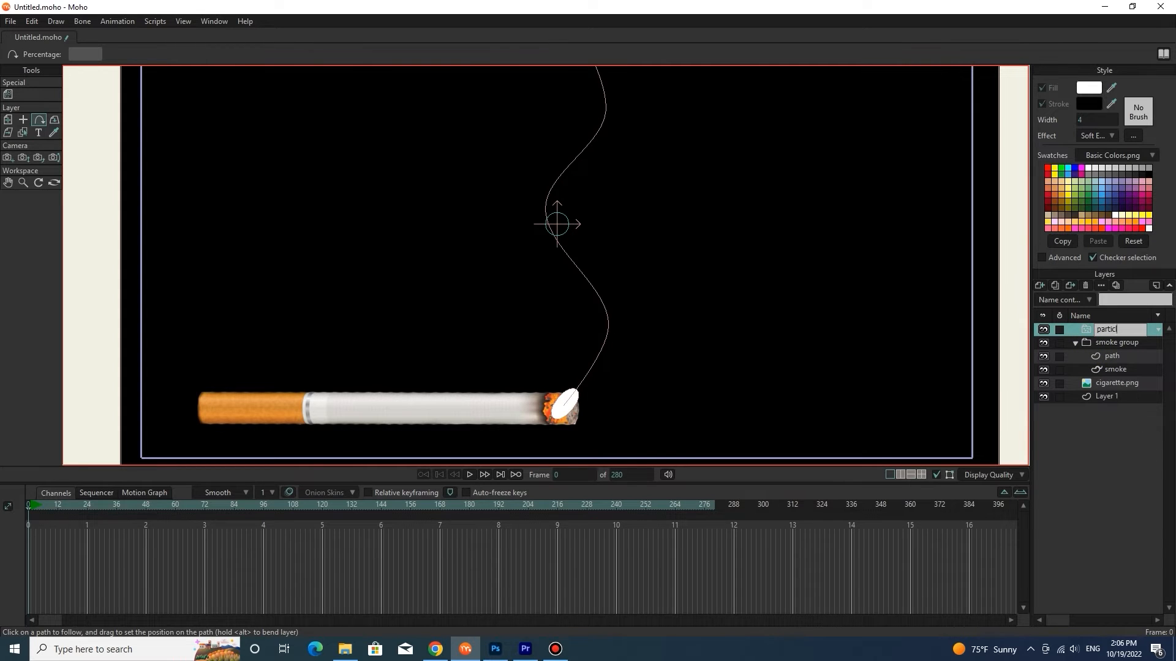
left_click(1083, 331)
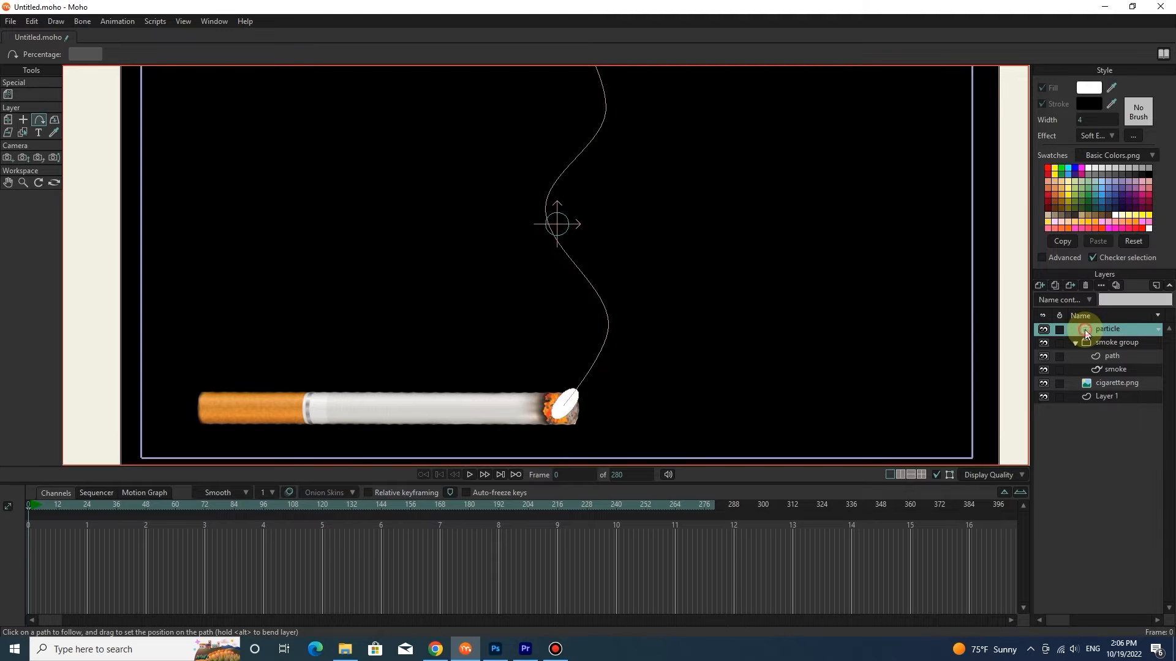
Collapse the smoke group, move it into the particle layer, and make the particle layer active.
left_click(1075, 343)
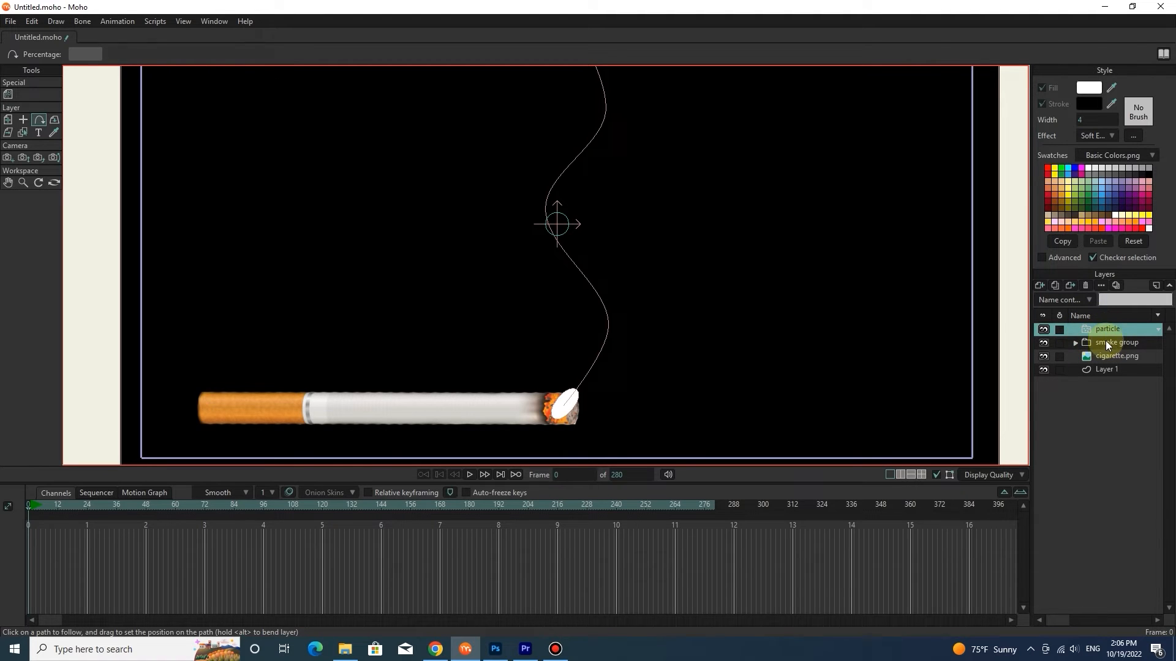
left_click(1112, 342)
left_click_drag(1100, 328, 1100, 328)
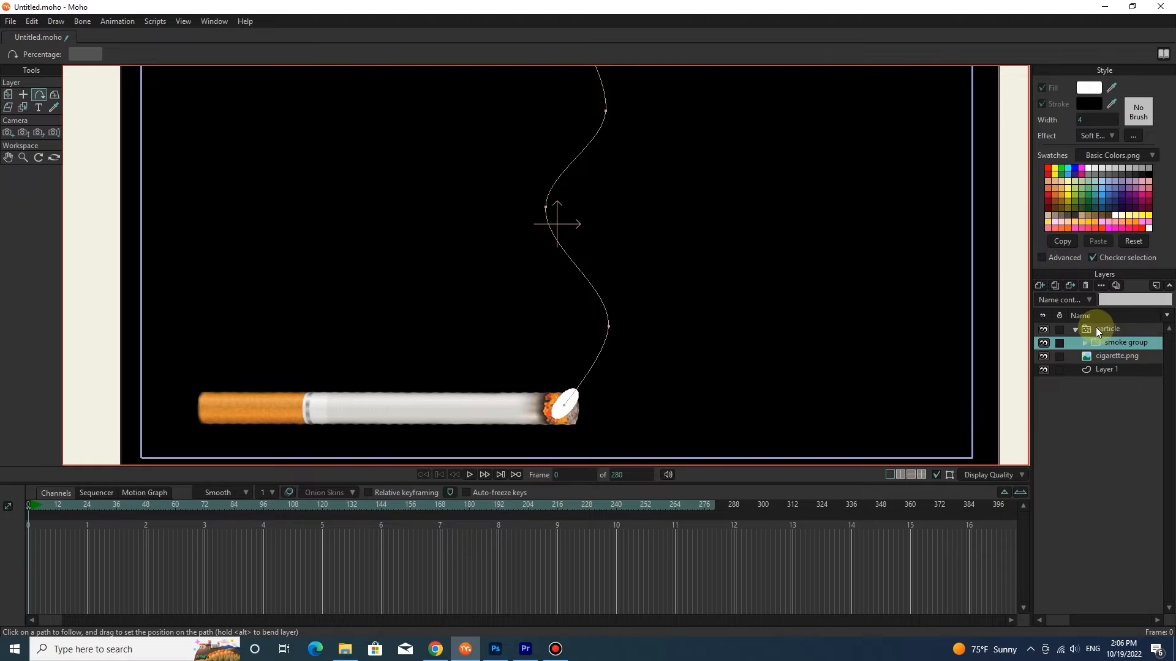
left_click(1076, 329)
left_click(1075, 330)
left_click(1075, 330)
left_click(1076, 329)
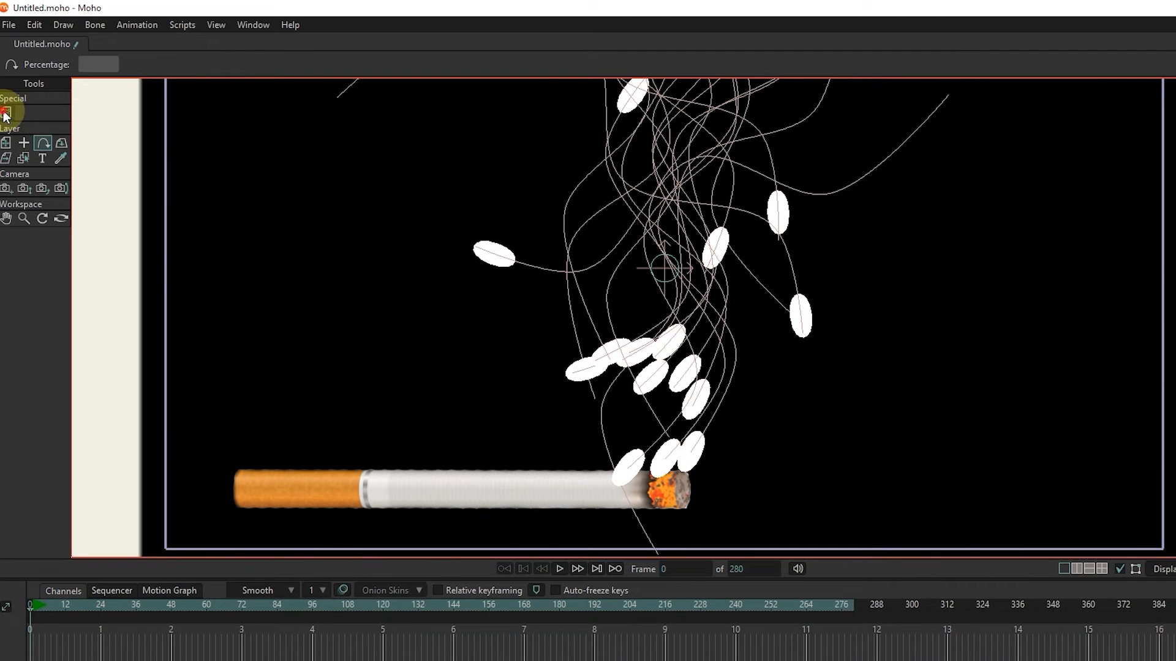
In the particle options, set both the direction angle and the acceleration angle to 0.
left_click(6, 112)
left_click(145, 65)
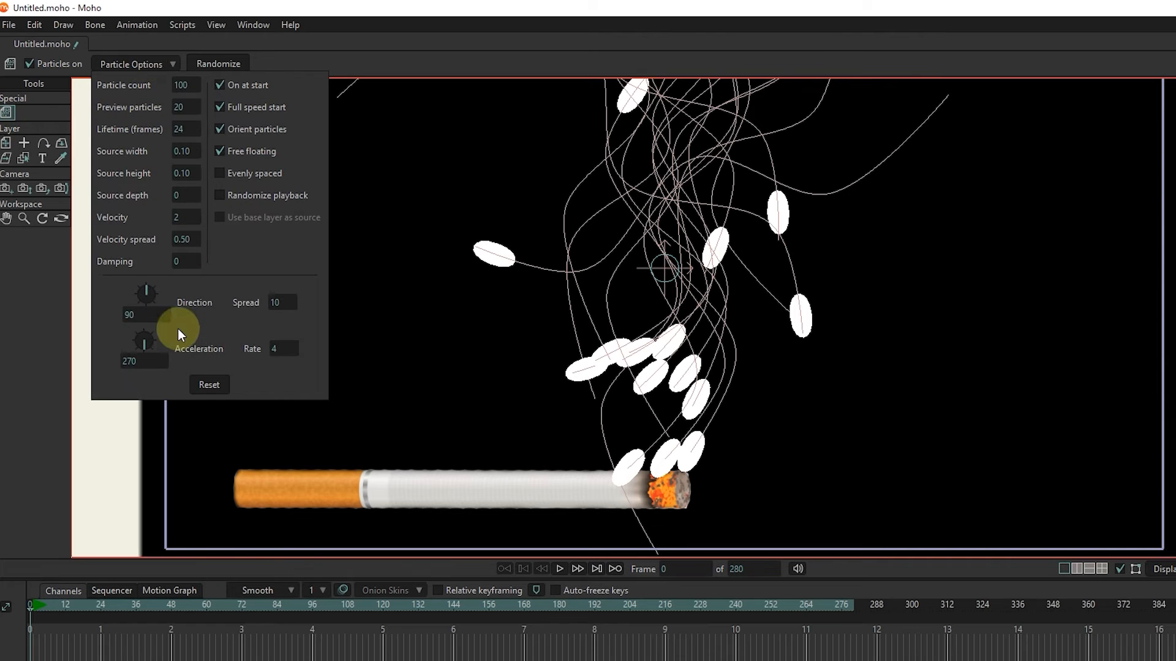
double_click(136, 316)
type("0")
key("Return")
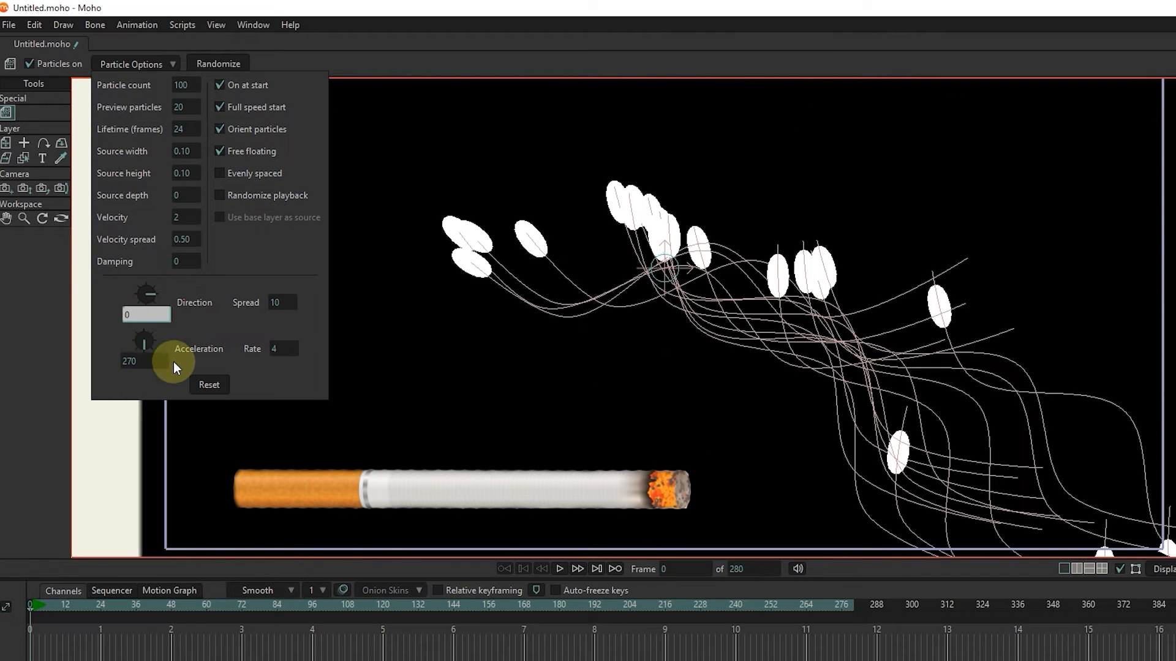
double_click(141, 360)
type("0")
key("Return")
Set the particles' direction spread and acceleration rate to 0.
double_click(284, 301)
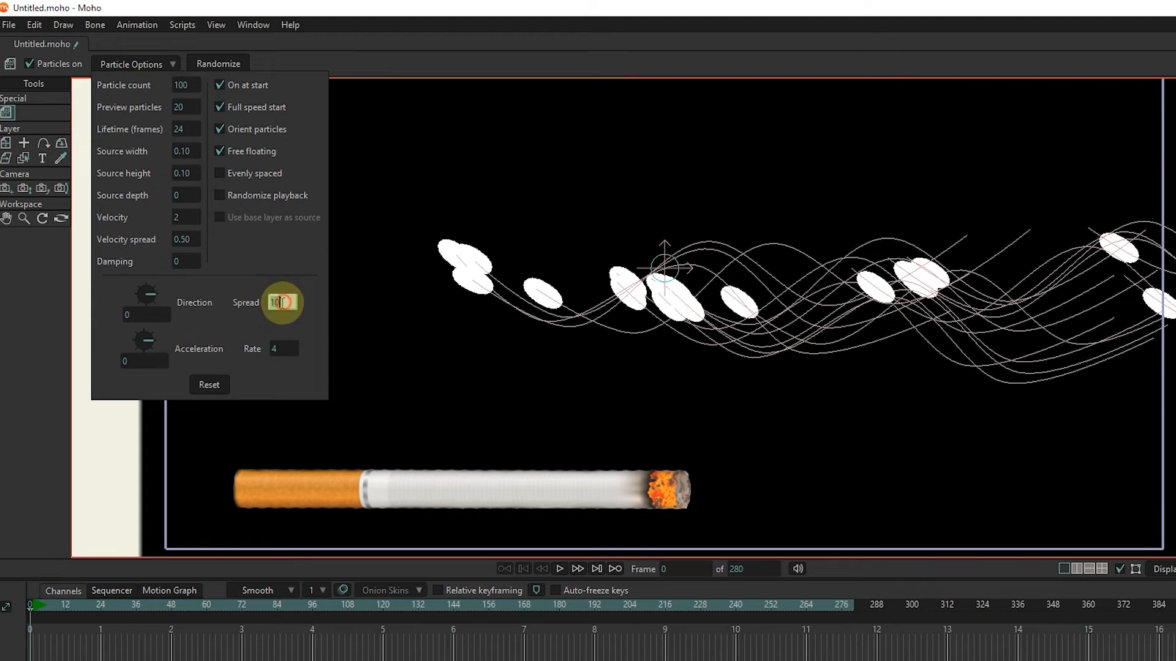
type("0")
key("Return")
double_click(282, 348)
type("0")
Set the particles' velocity spread and velocity to 0.
double_click(184, 239)
type("0")
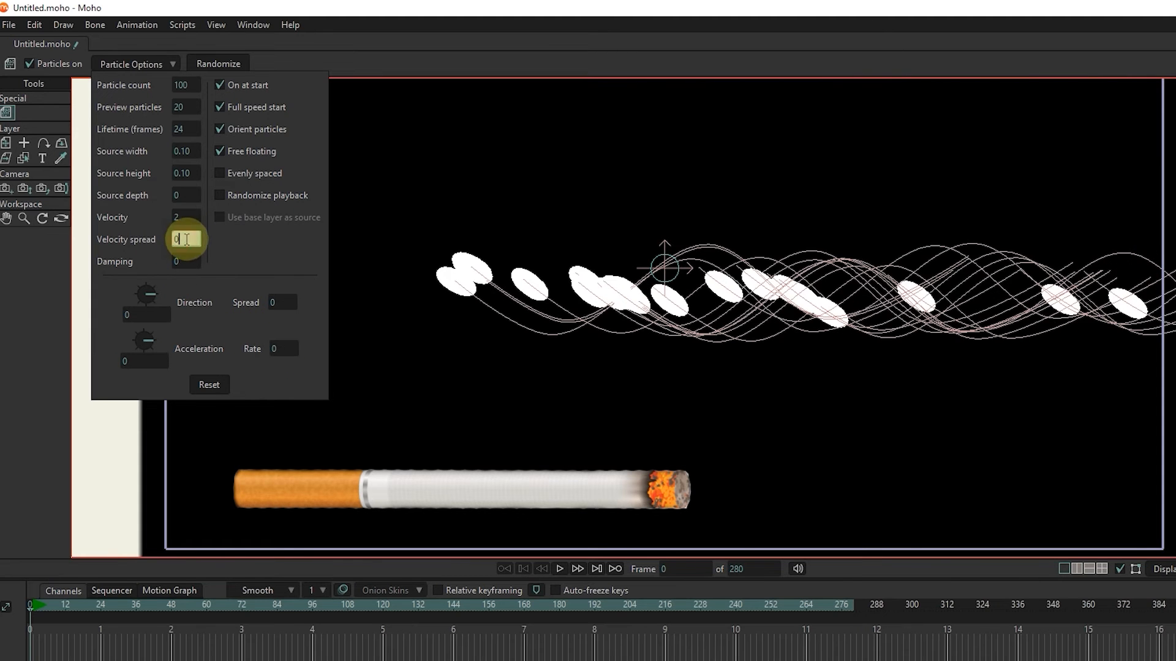
key("Return")
double_click(185, 216)
type("0")
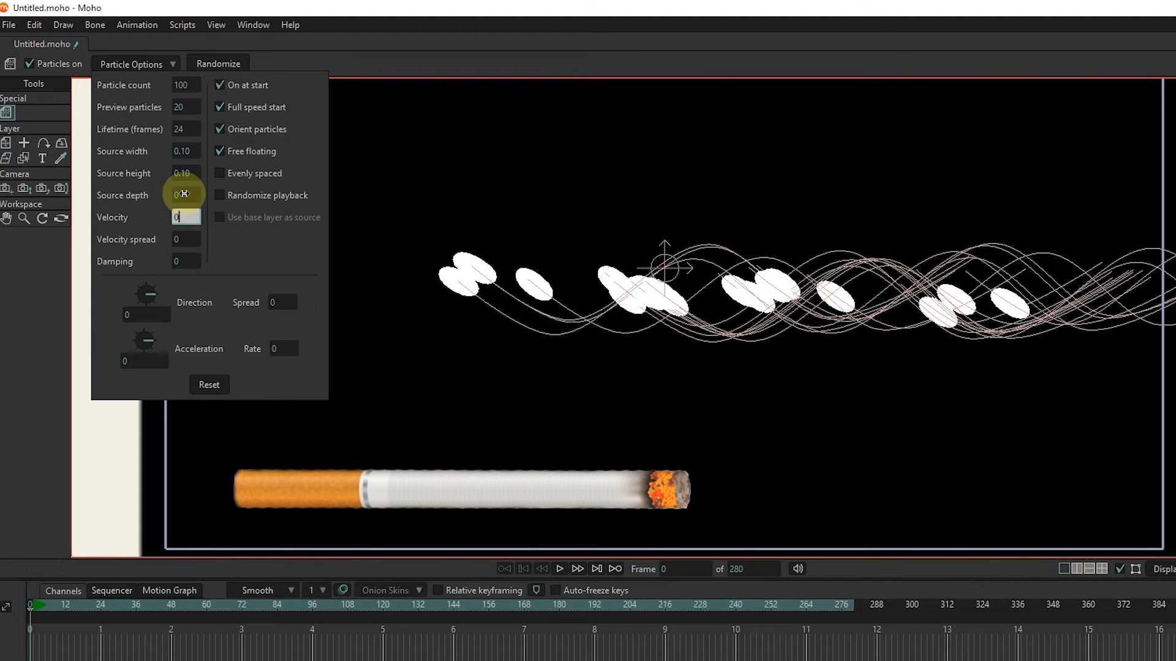
Set the particle source depth to 0.75 and the source width to 0.20.
double_click(183, 193)
type("0.75")
key("Return")
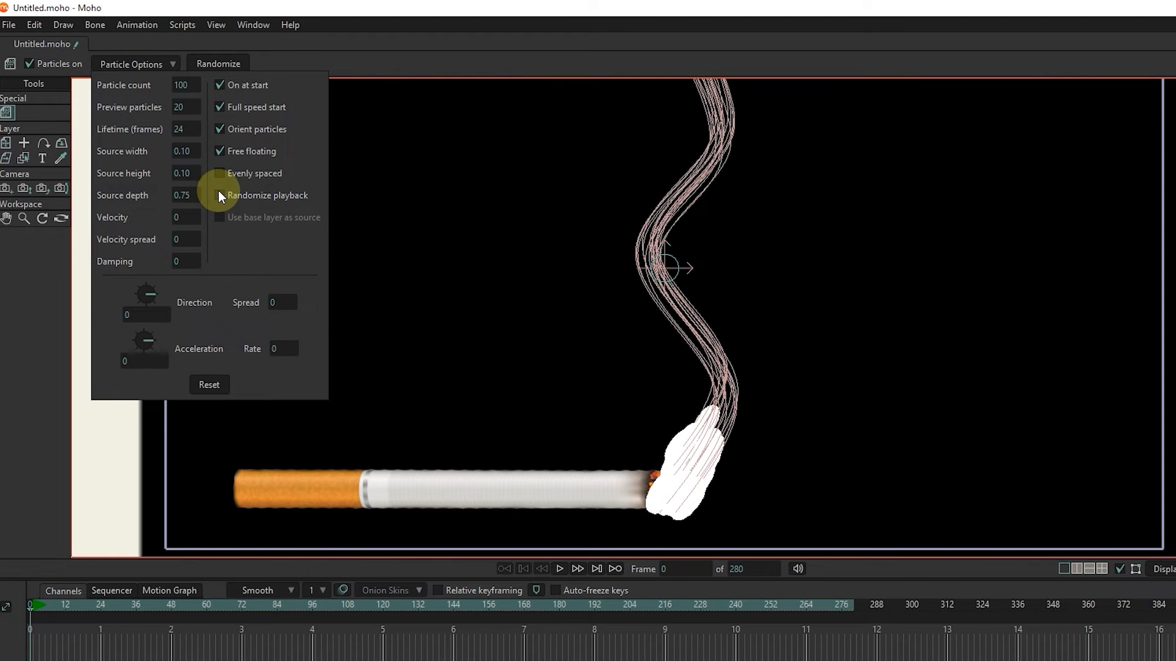
left_click(184, 152)
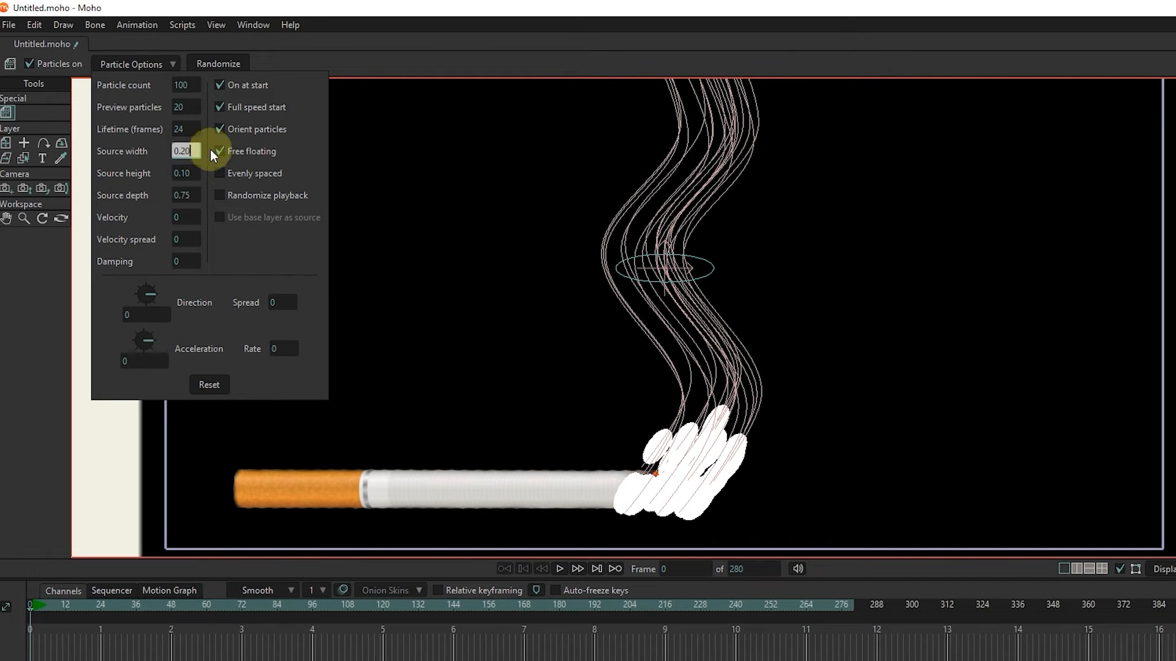
key("Return")
Set the particle lifetime to 240 frames, the preview particles to 100 and the source depth to 0.50.
left_click(184, 128)
type("240")
left_click(219, 151)
left_click(183, 107)
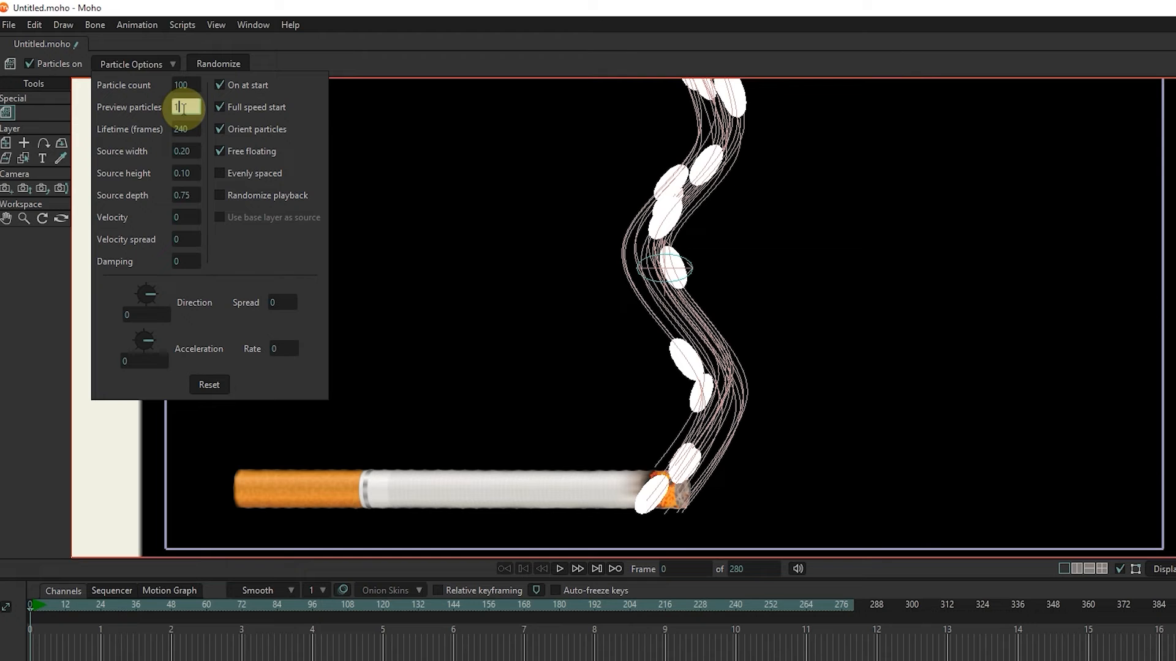
key("Return")
left_click_drag(178, 196, 140, 199)
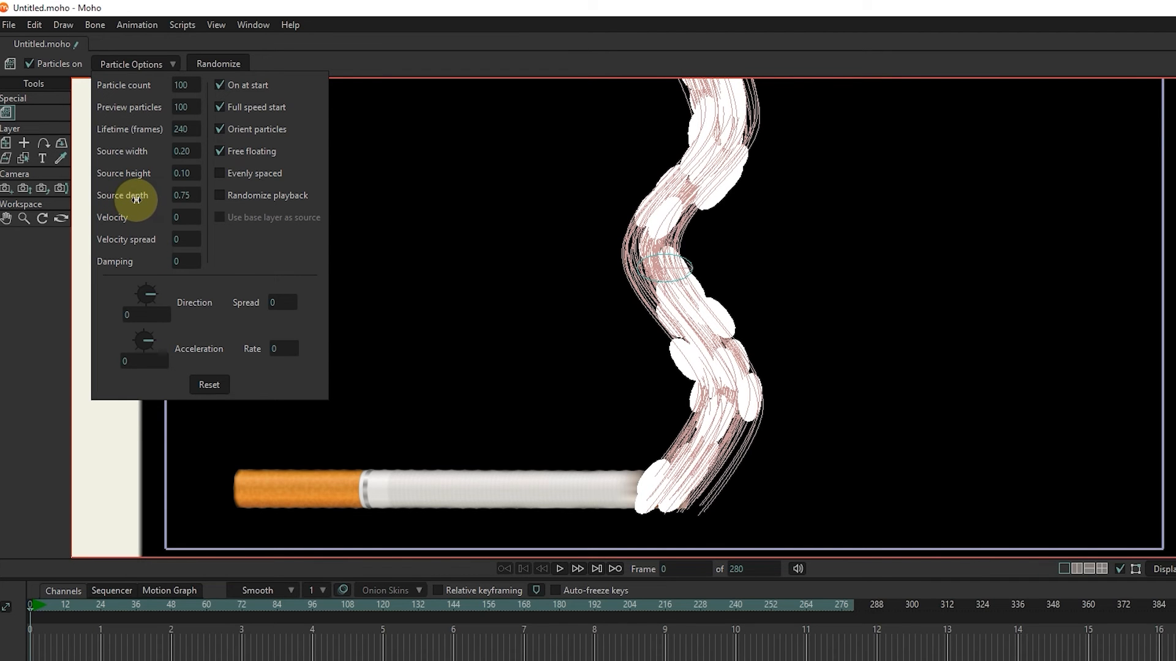
left_click_drag(136, 200, 130, 199)
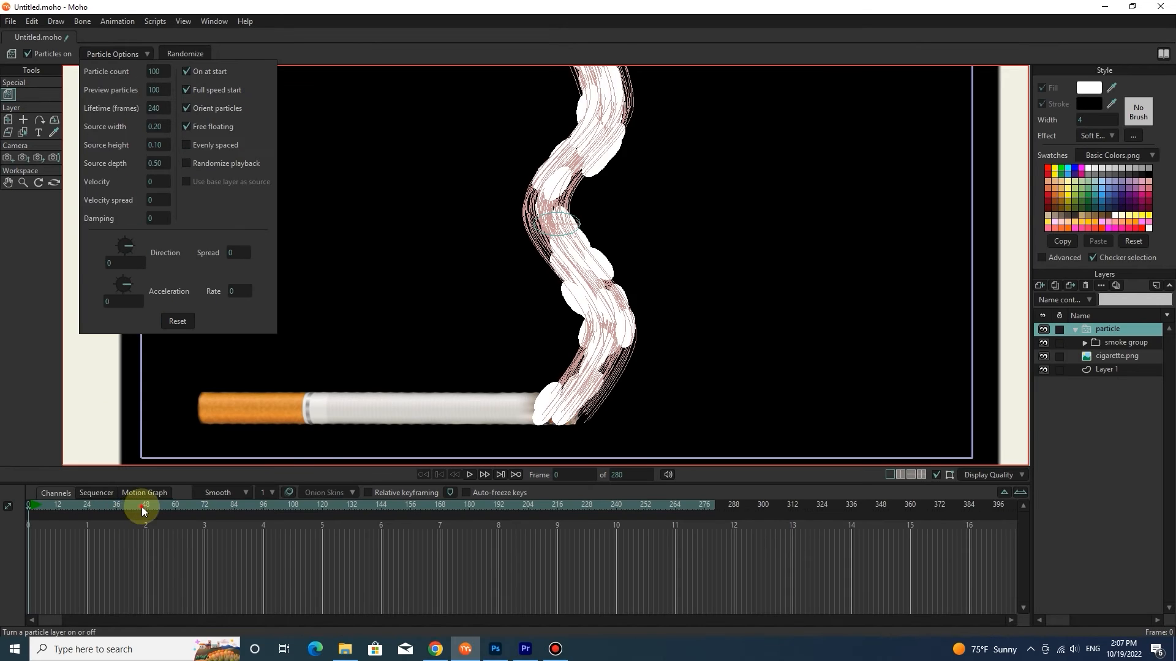
Render frame 57 to inspect the smoke's appearance, and close the render window.
left_click_drag(142, 506, 168, 505)
key("ctrl+r")
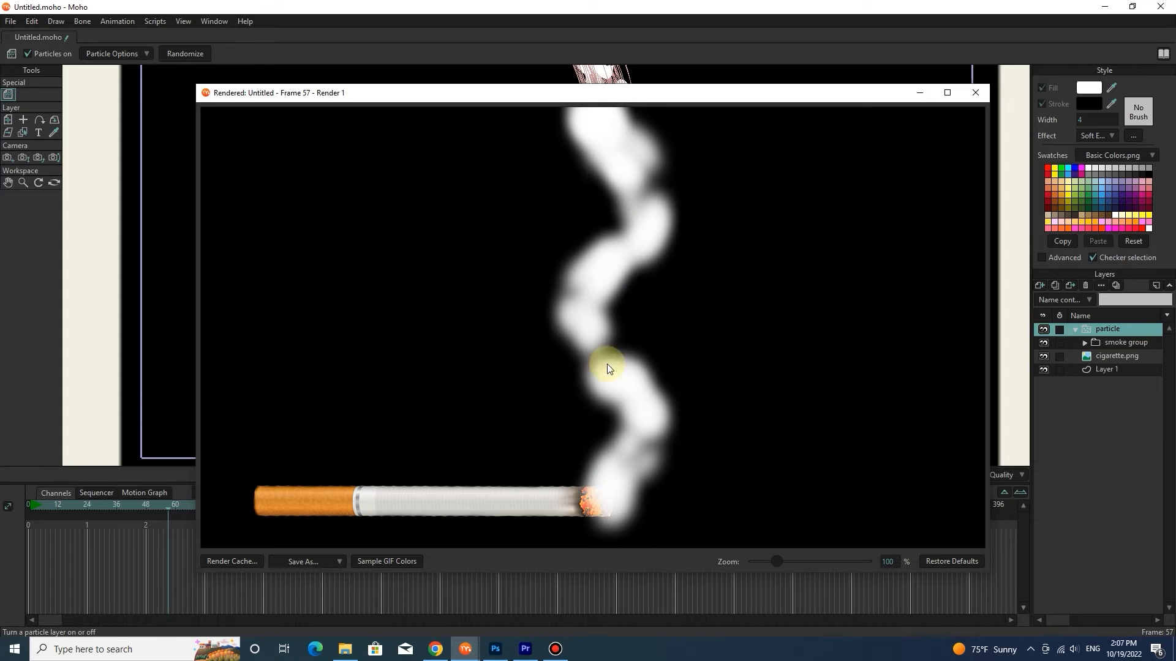
left_click(977, 93)
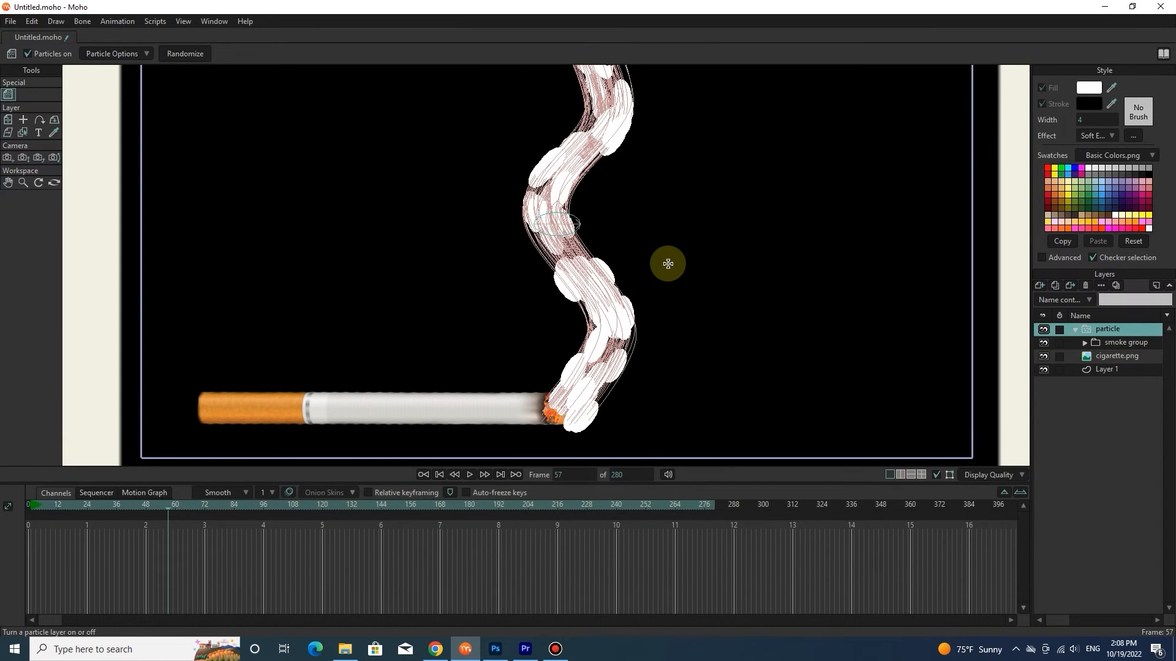
Make the smoke shape's fill fully transparent at frame 1 on the smoke layer inside the smoke group.
left_click(1085, 342)
left_click(1112, 369)
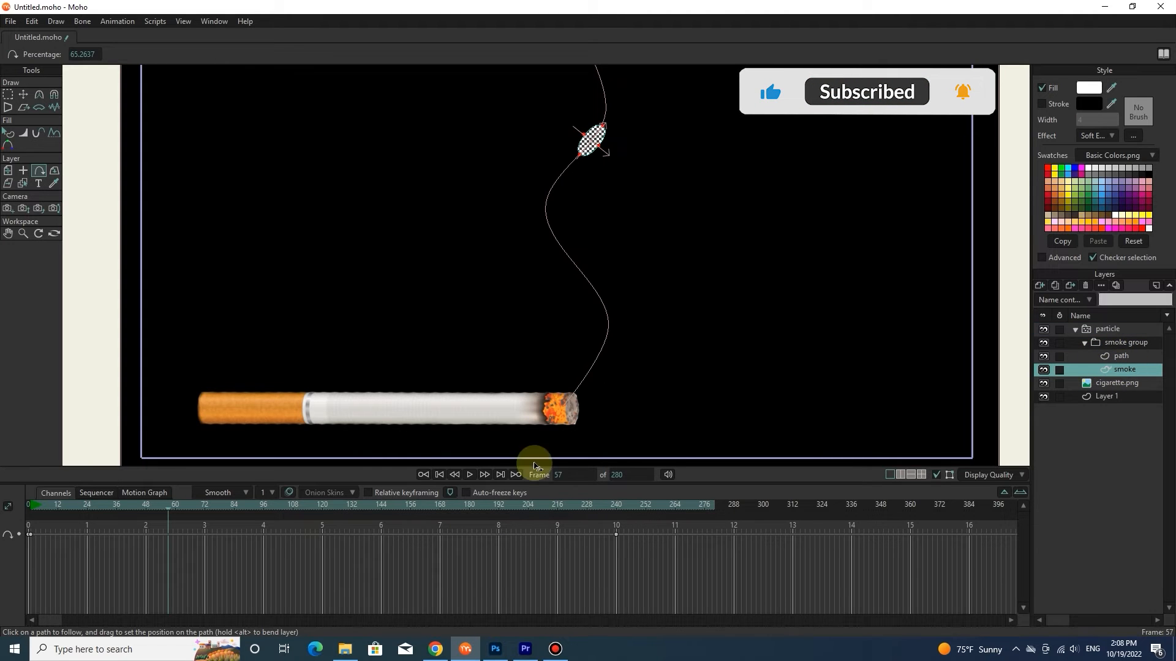
left_click_drag(91, 509, 8, 512)
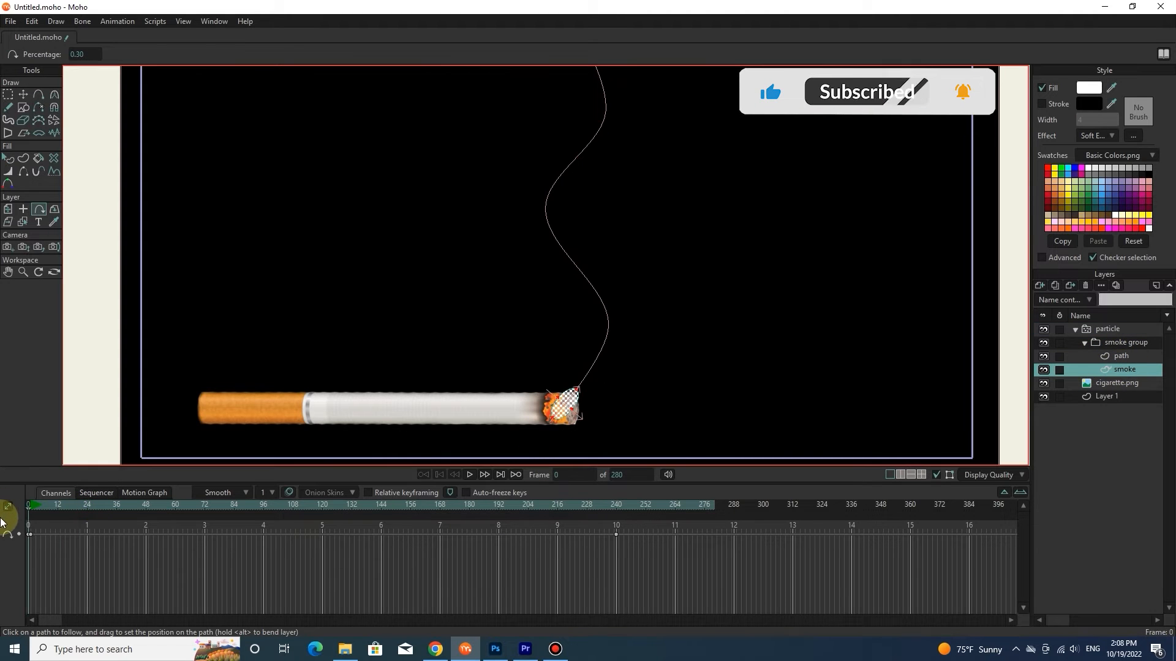
left_click(31, 505)
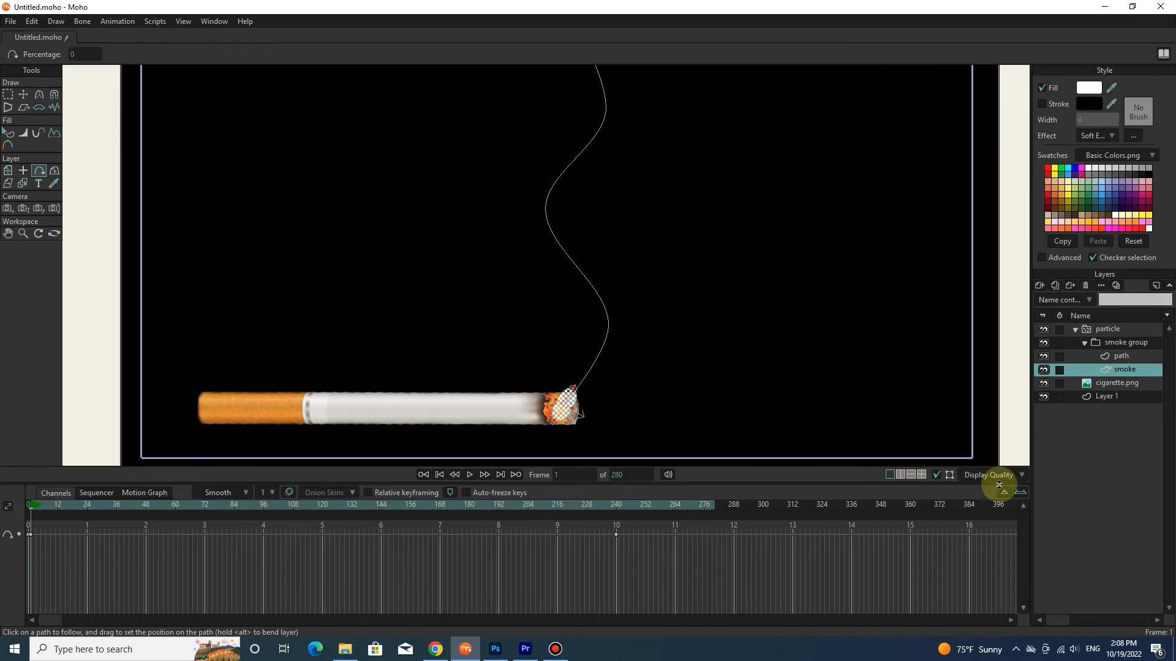
left_click(1020, 493)
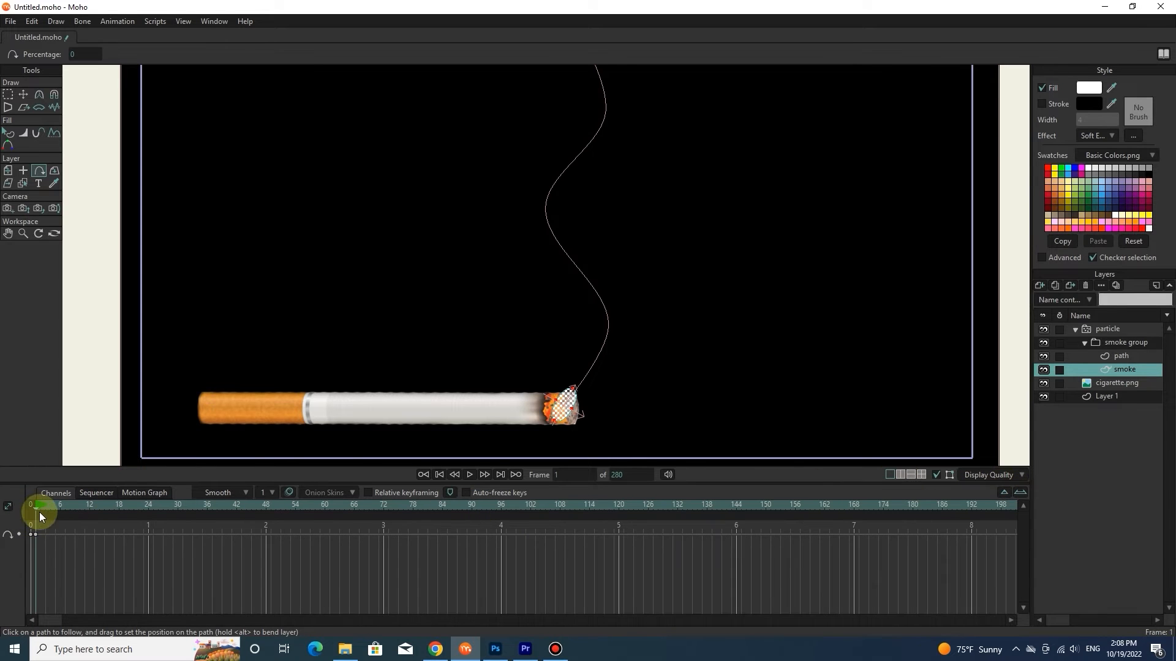
left_click(14, 136)
left_click(576, 414)
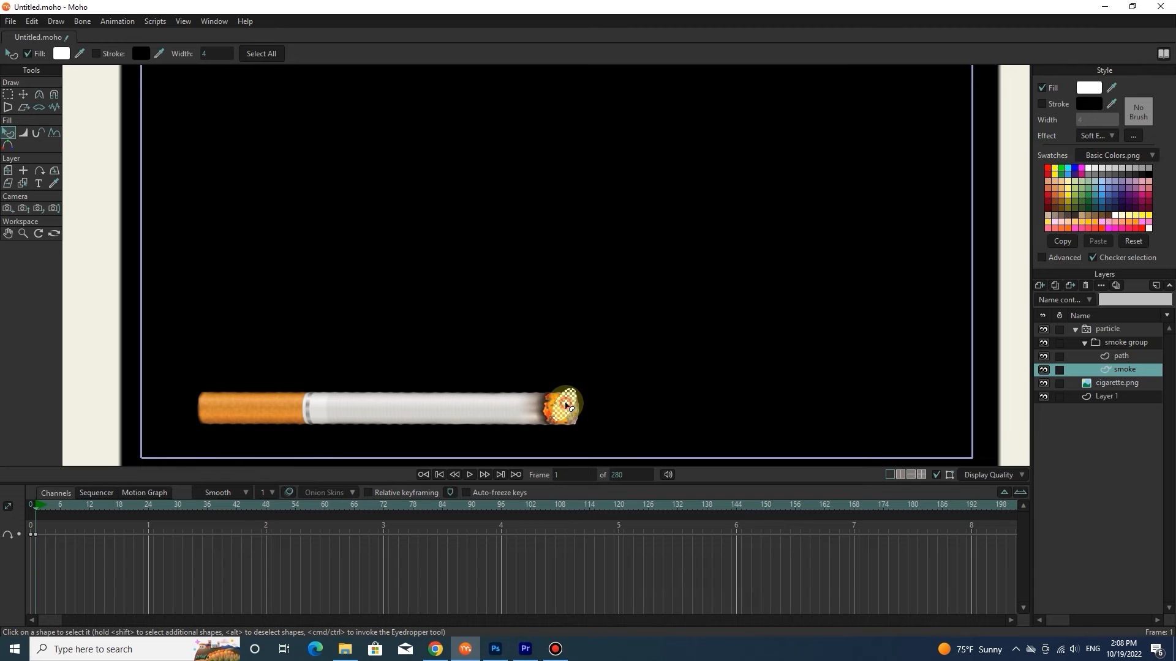
left_click(1090, 90)
left_click_drag(770, 296, 758, 389)
mouse_move(765, 277)
left_mouse_down()
mouse_move(757, 347)
mouse_move(764, 280)
left_mouse_up()
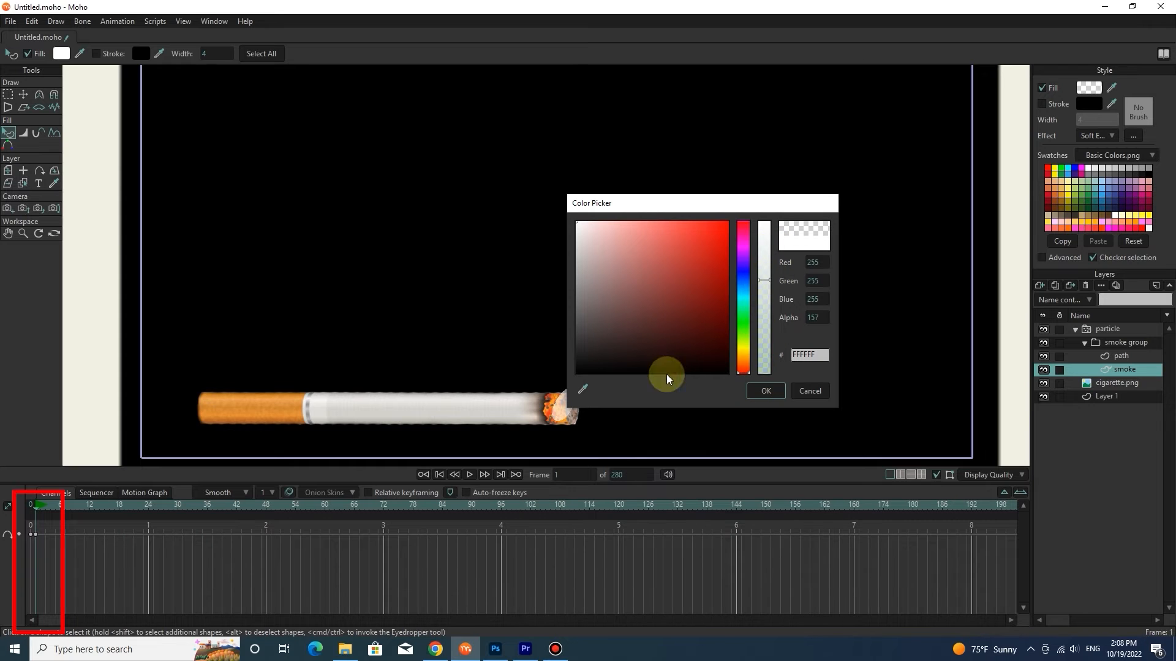
left_click_drag(633, 207, 665, 201)
left_click_drag(794, 282, 795, 369)
left_click(801, 388)
Set the smoke shape's fill alpha to about 90 at frame 50.
left_click_drag(118, 502, 280, 525)
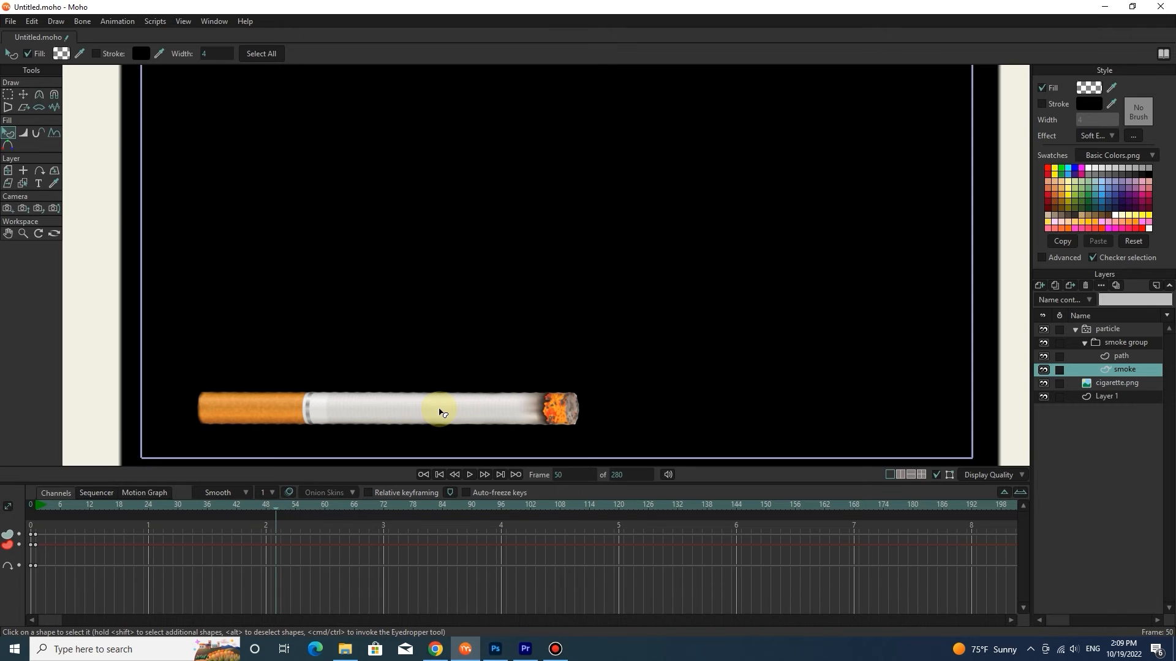
left_click(1091, 87)
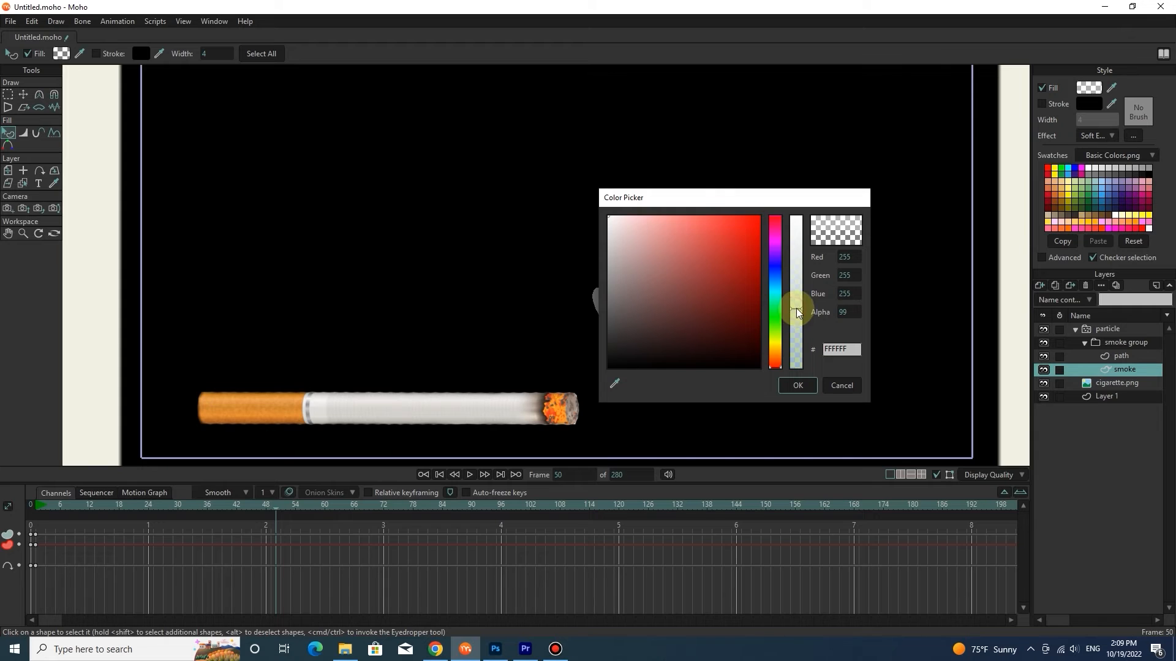
left_click_drag(743, 195, 808, 190)
left_click_drag(853, 292, 862, 310)
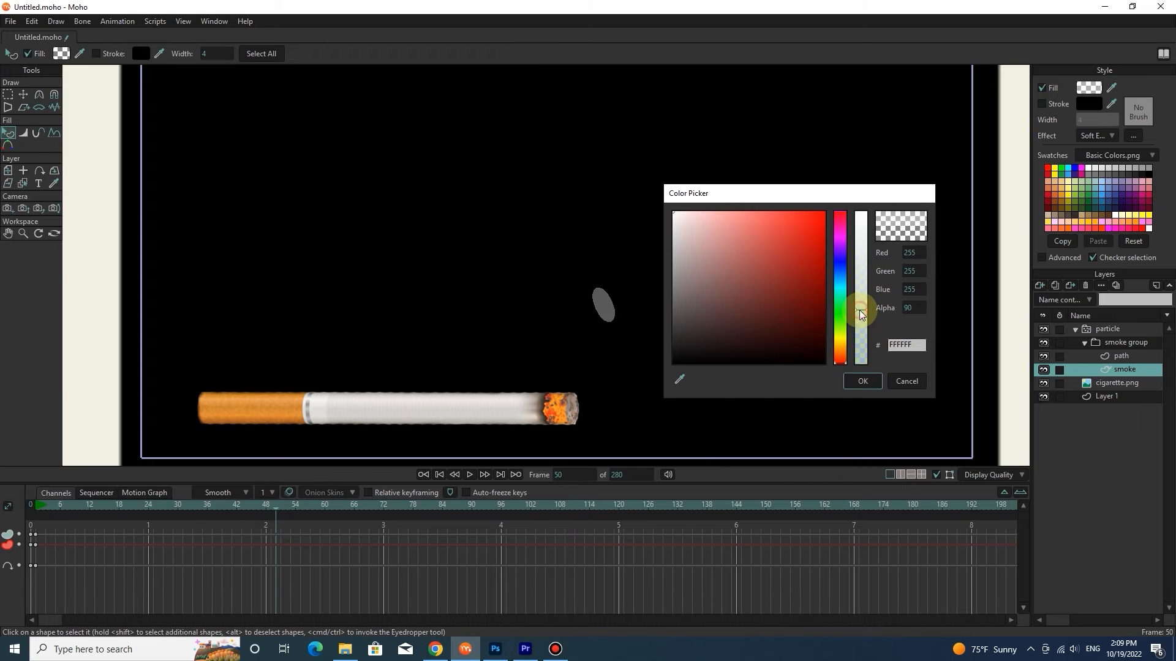
left_click(862, 381)
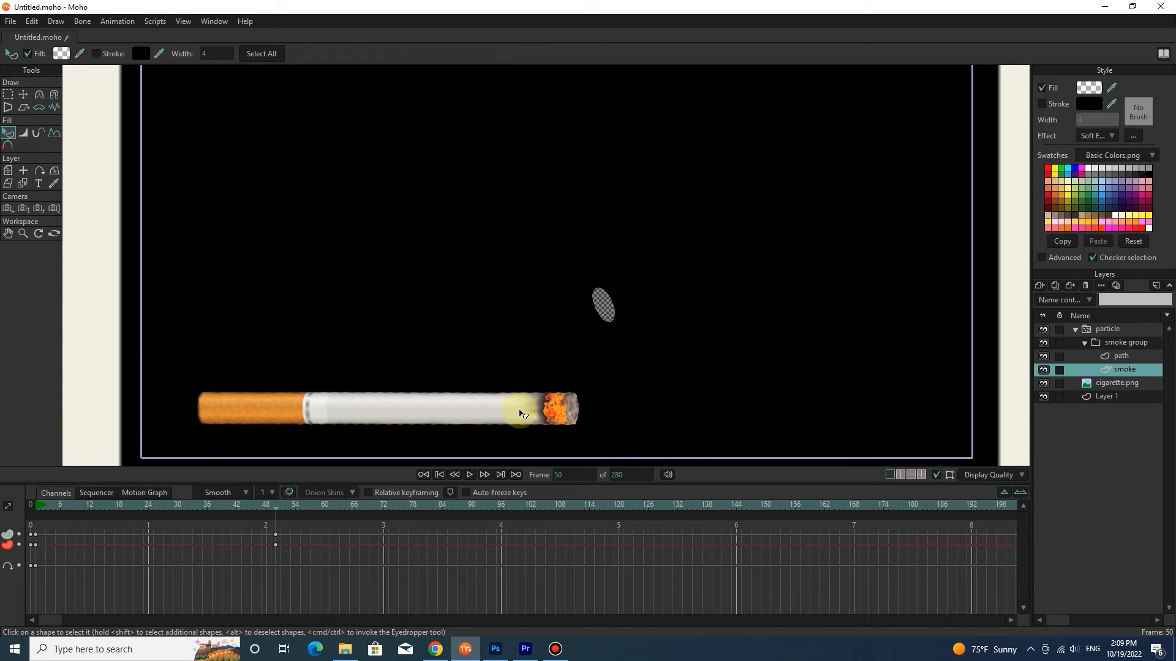
Set the smoke shape's fill alpha to about 62 at frame 200.
left_click_drag(52, 620, 217, 583)
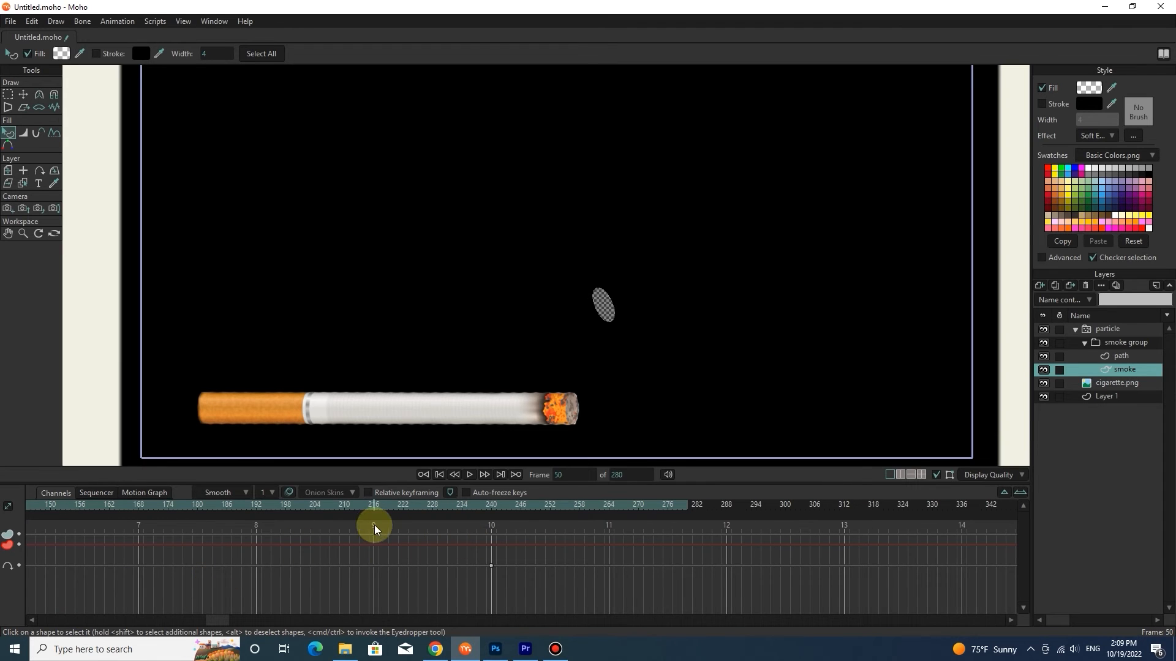
left_click_drag(279, 507, 273, 512)
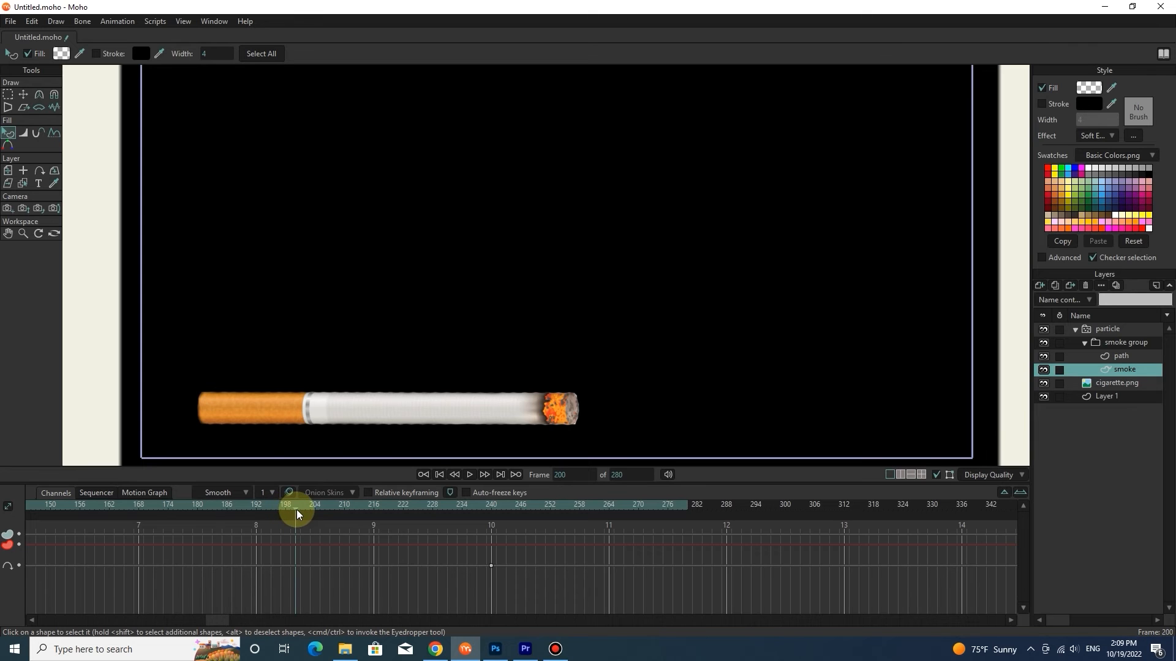
left_click(1089, 88)
left_click_drag(868, 323, 867, 327)
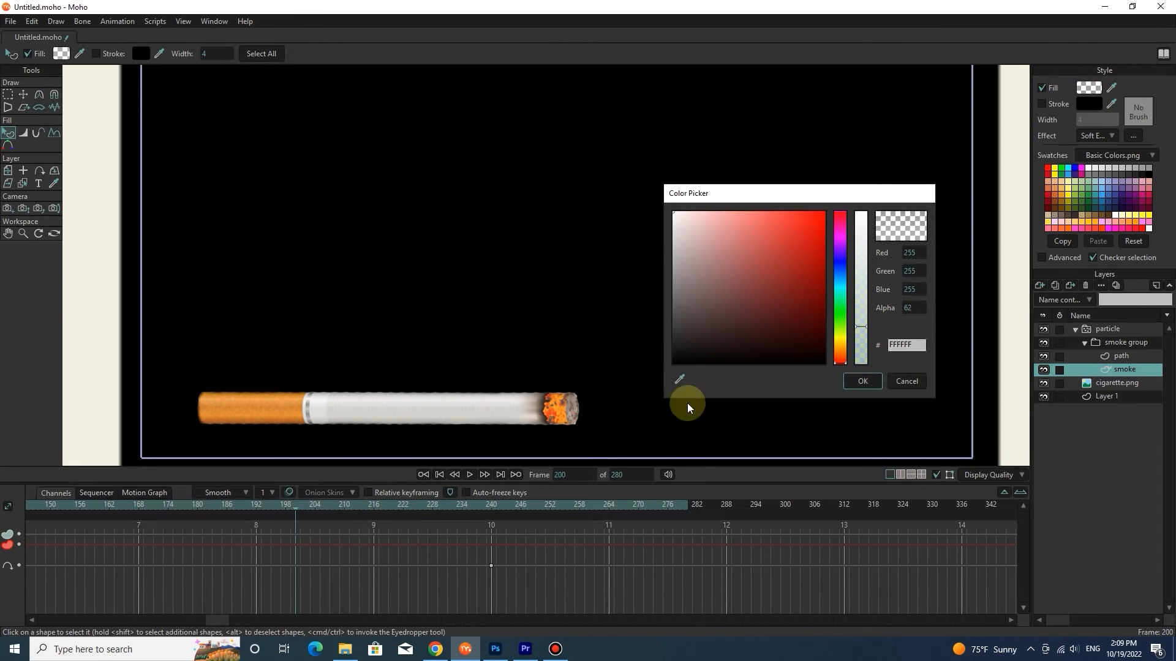
left_click(860, 380)
Set the smoke shape's fill alpha to 0 at frame 240.
left_click_drag(288, 511, 493, 545)
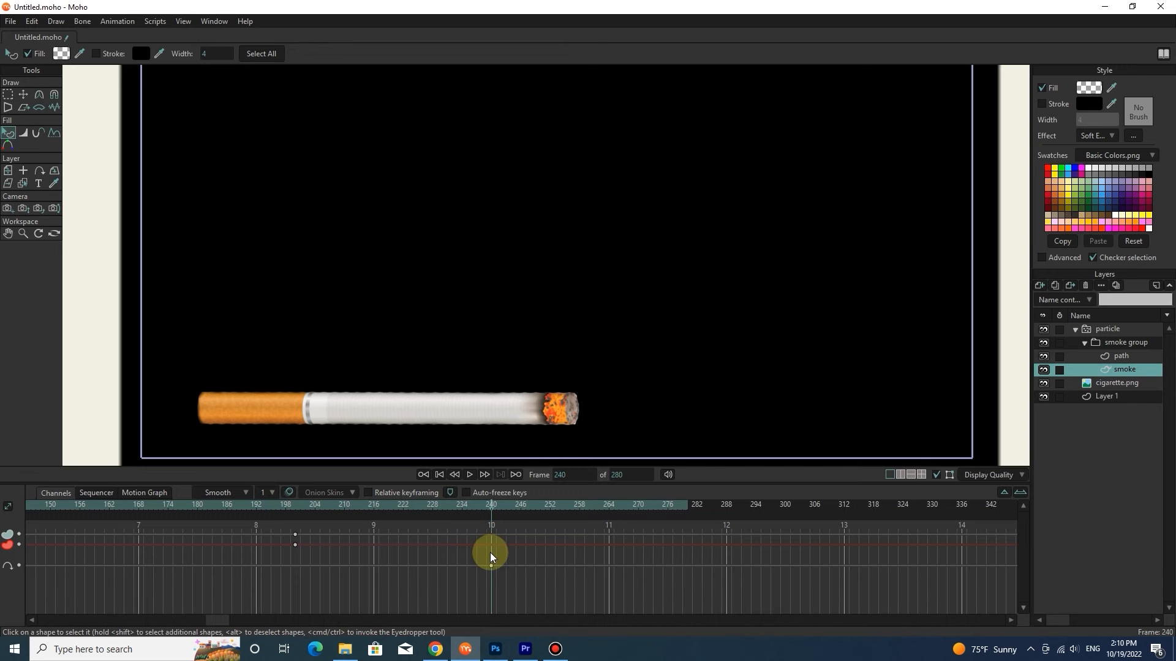
left_click(1088, 87)
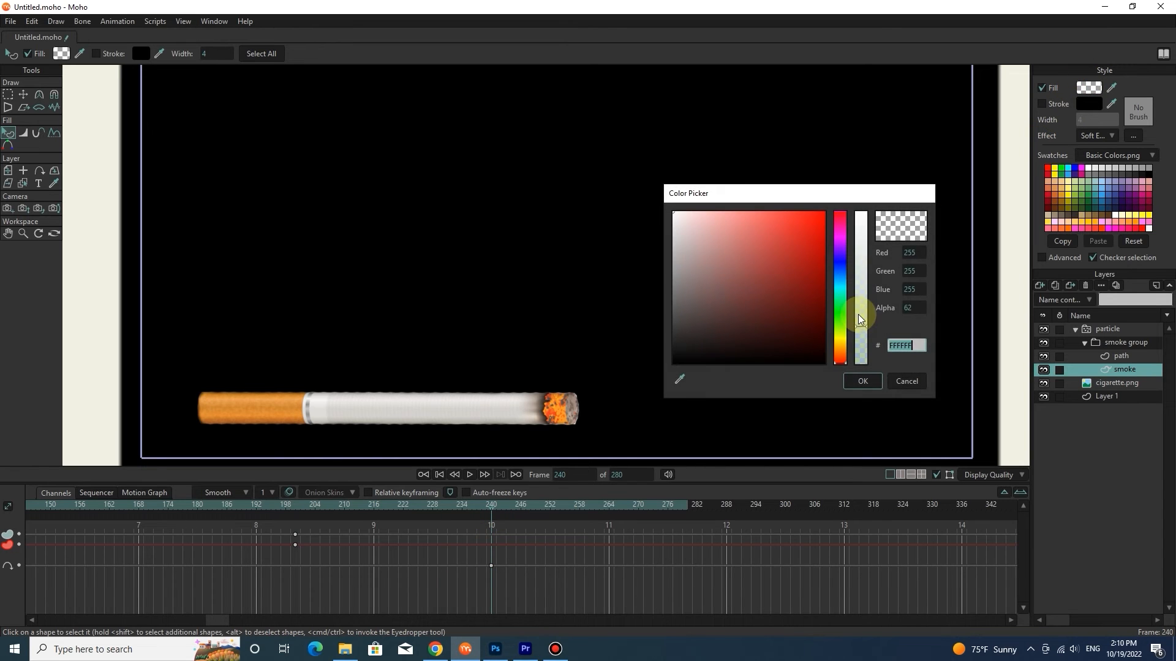
left_click_drag(863, 314, 862, 368)
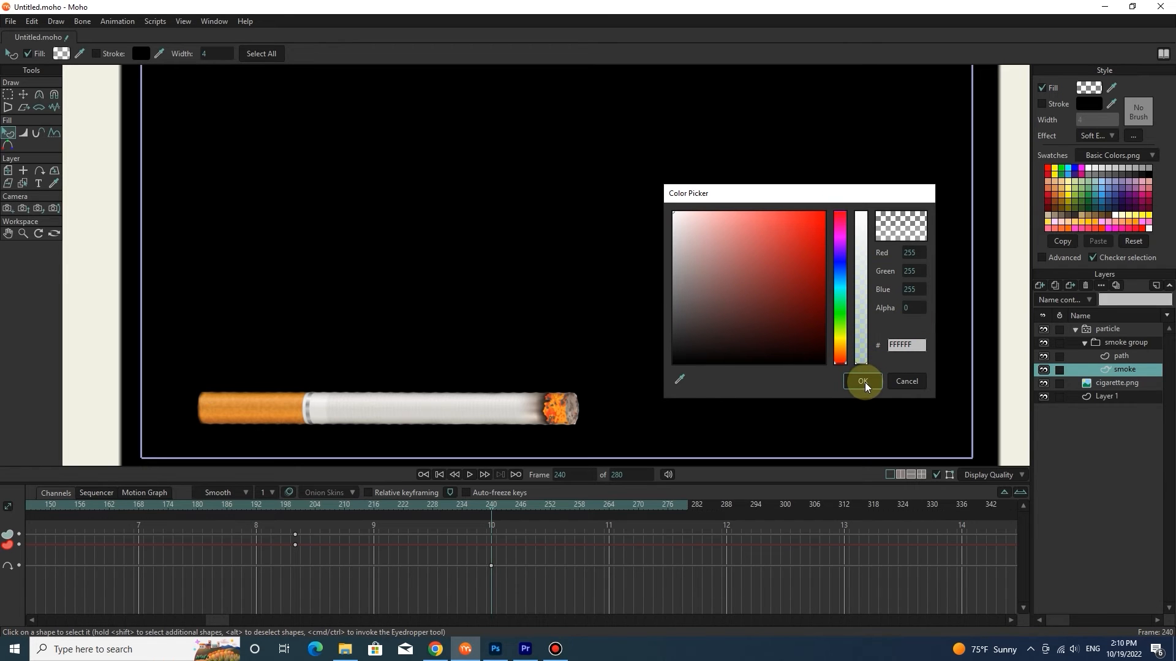
left_click(864, 382)
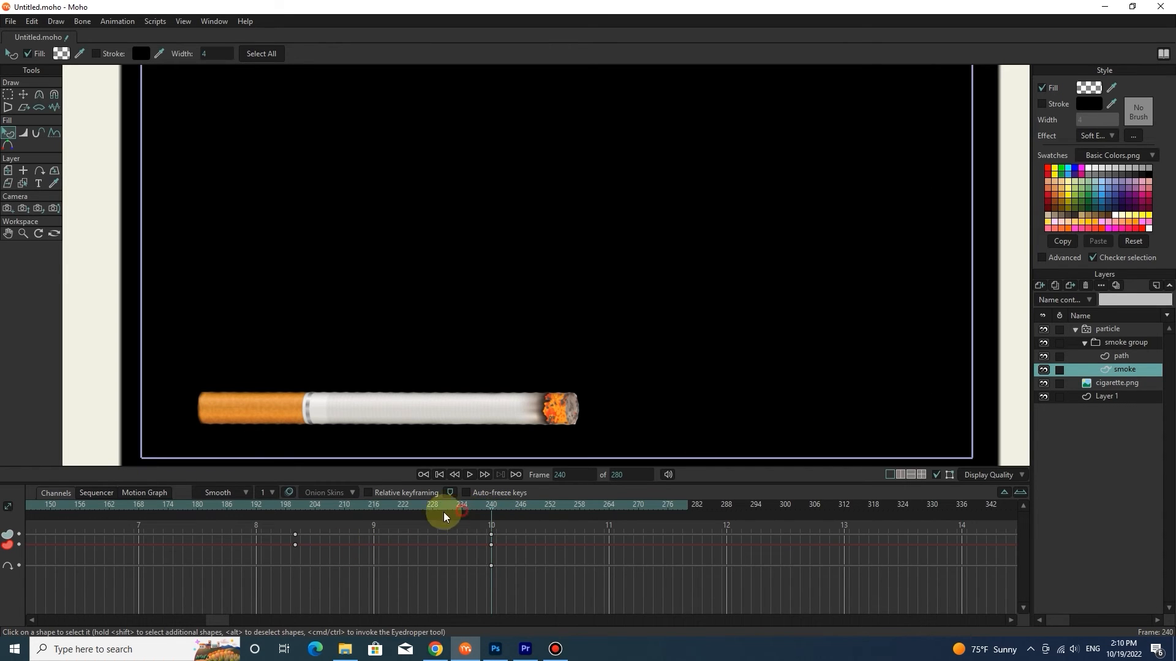
Render frame 105 to inspect how the smoke fades, and close the render window.
left_click_drag(223, 621, 42, 606)
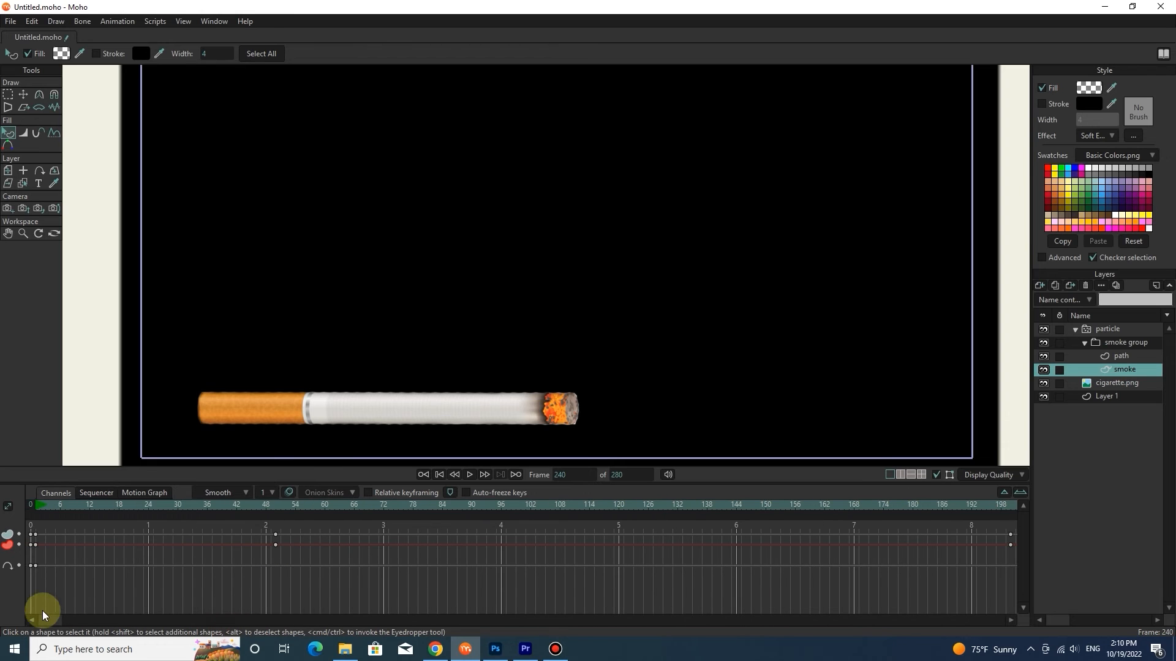
left_click(322, 509)
left_click_drag(322, 512, 546, 512)
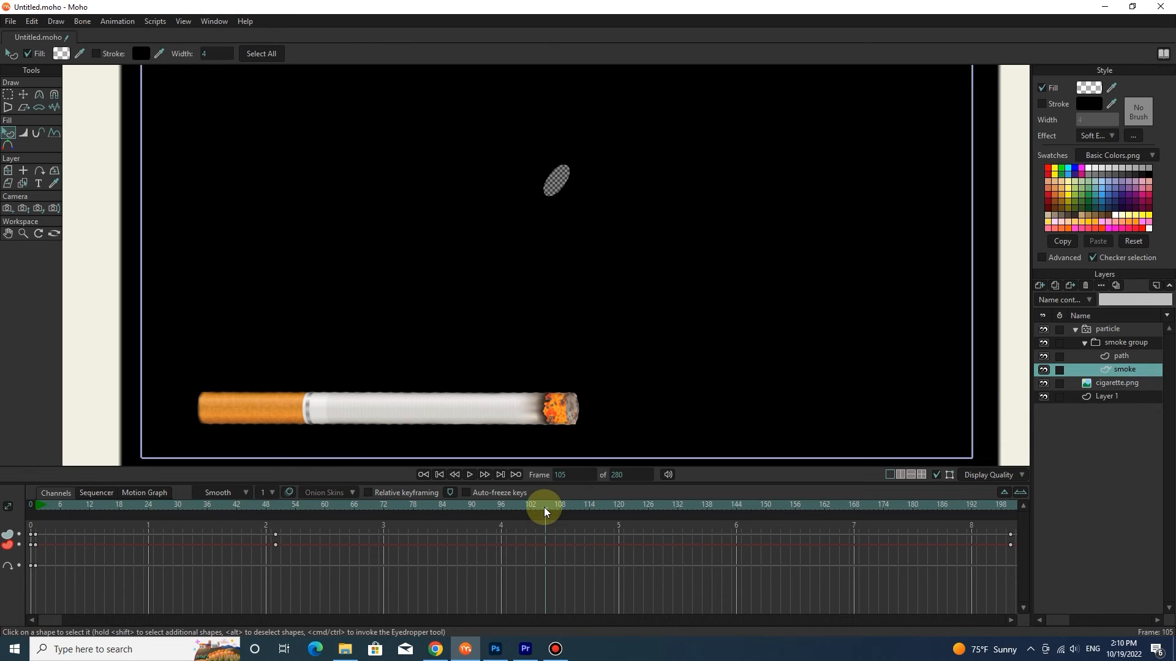
key("ctrl+r")
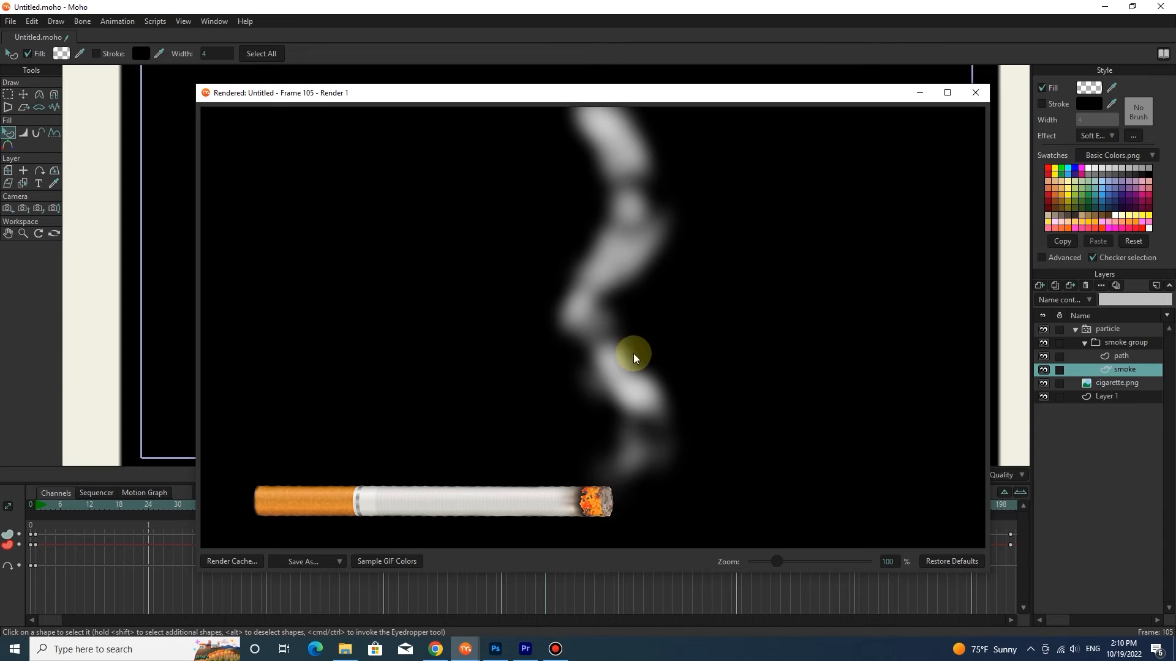
left_click(975, 93)
Scale the smoke layer down uniformly to about 0.091 at frame 1 using Transform Layer.
scroll(624, 174, "down", 1)
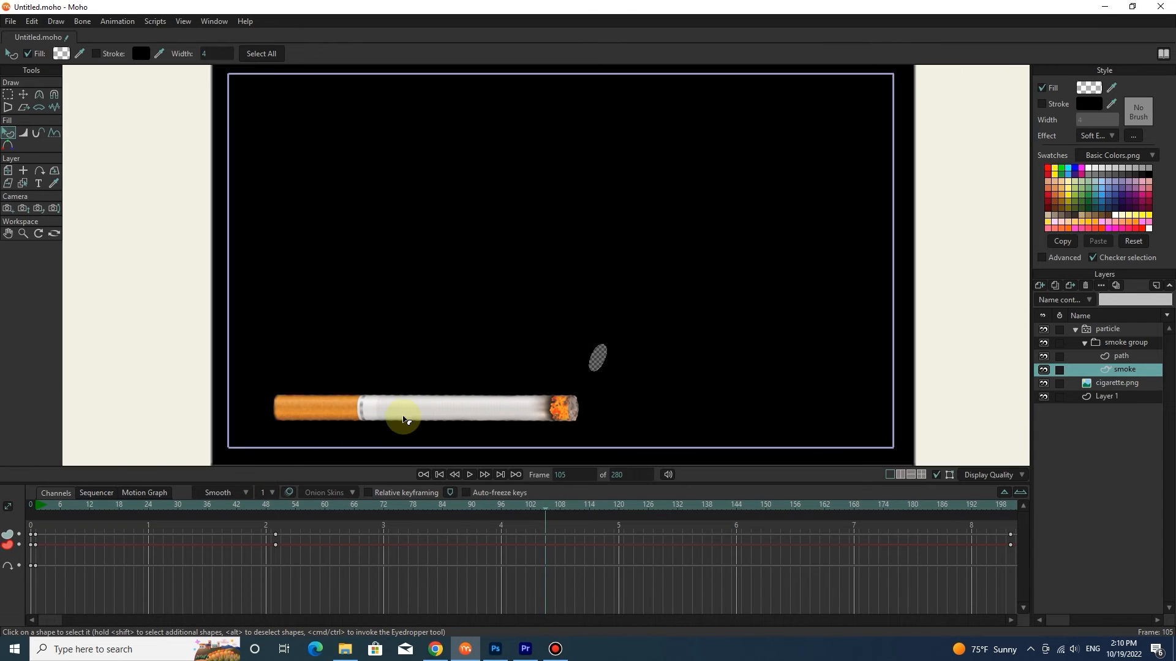
left_click_drag(50, 513, 41, 513)
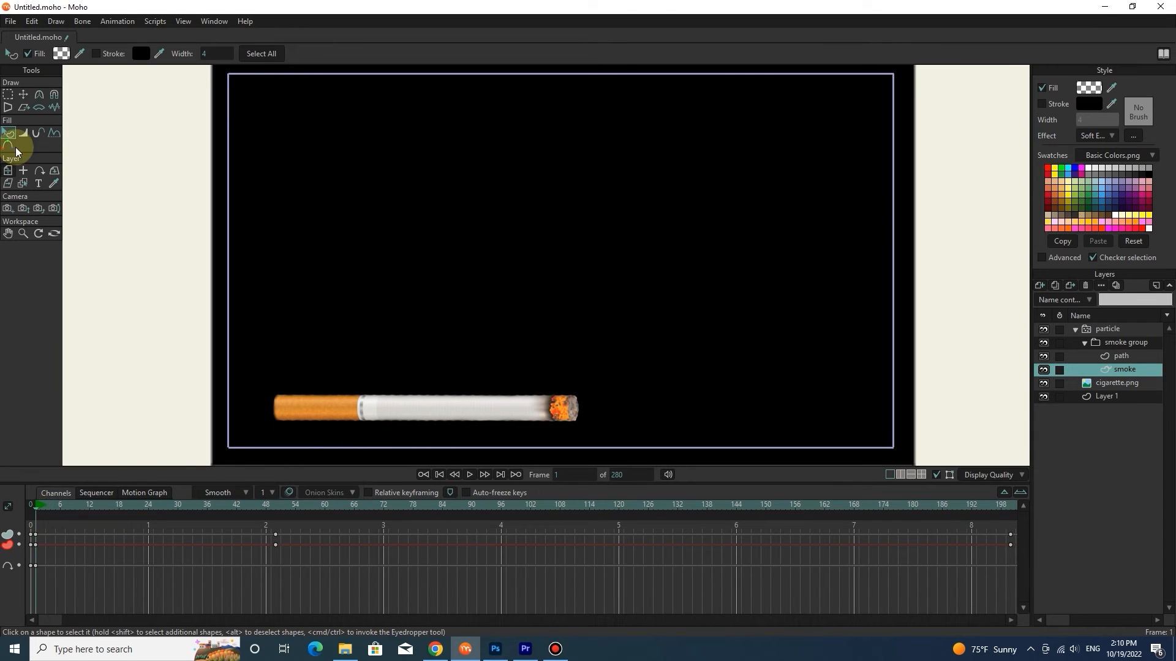
left_click(9, 173)
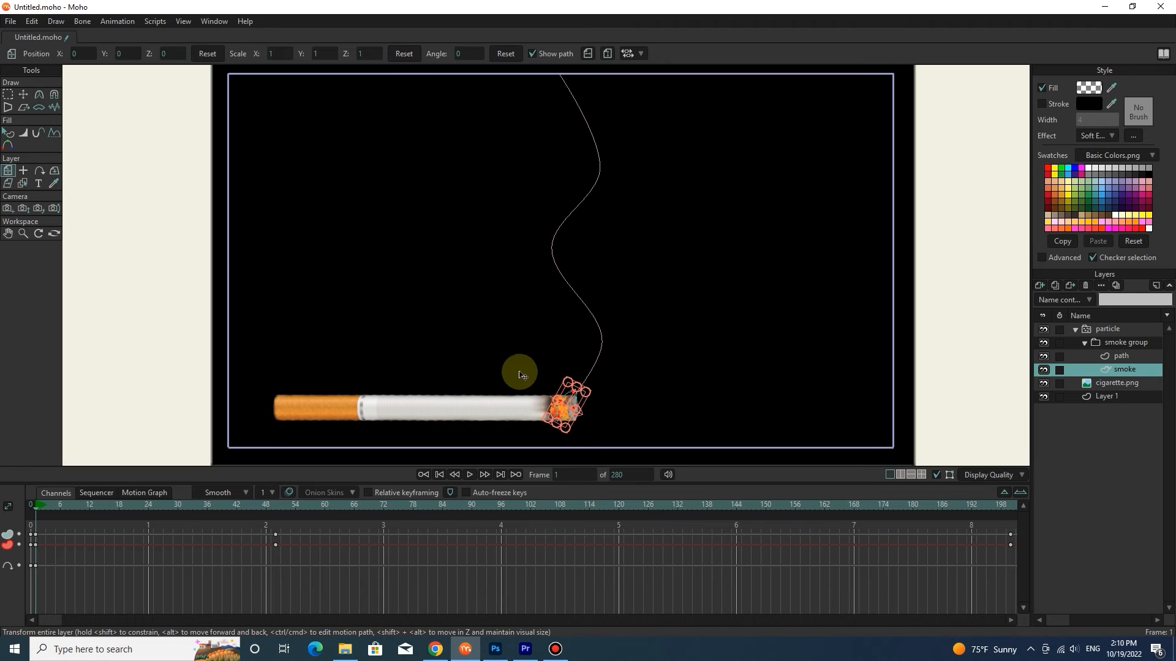
scroll(599, 407, "up", 2)
scroll(574, 370, "up", 2)
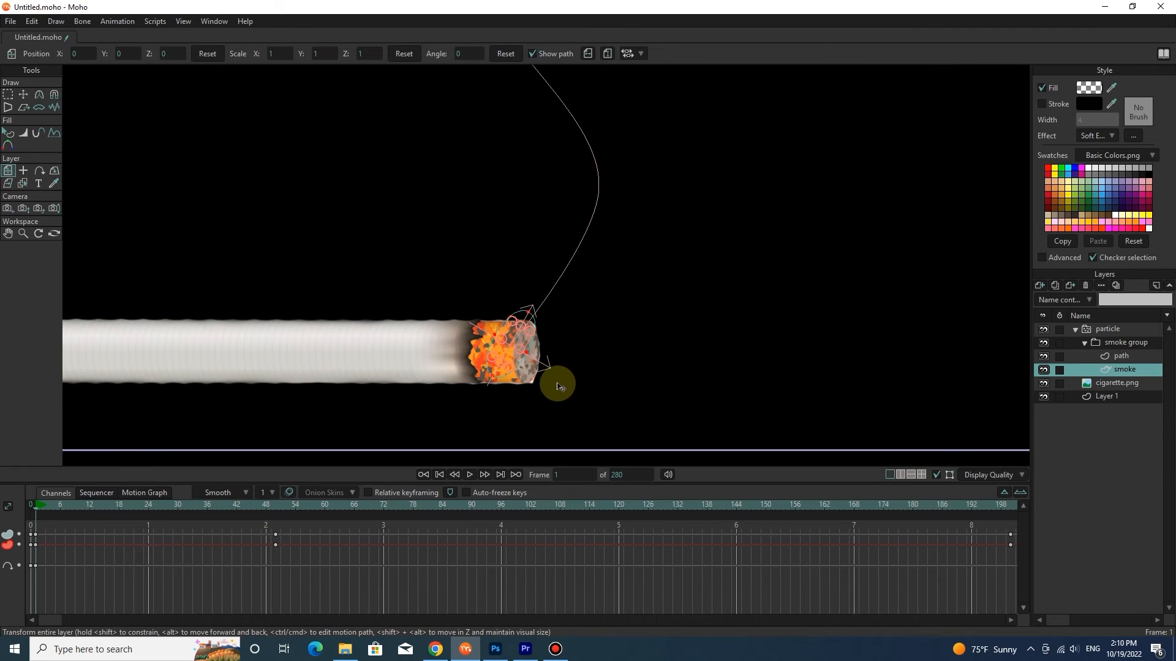
scroll(513, 383, "up", 1)
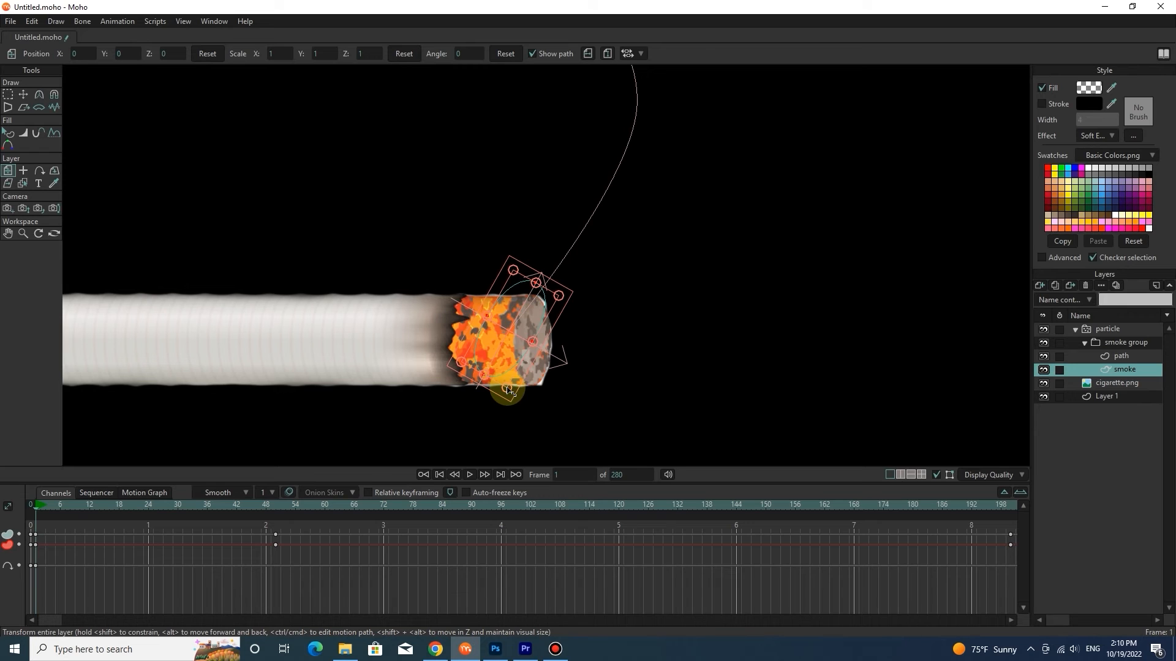
left_click_drag(510, 392, 503, 347)
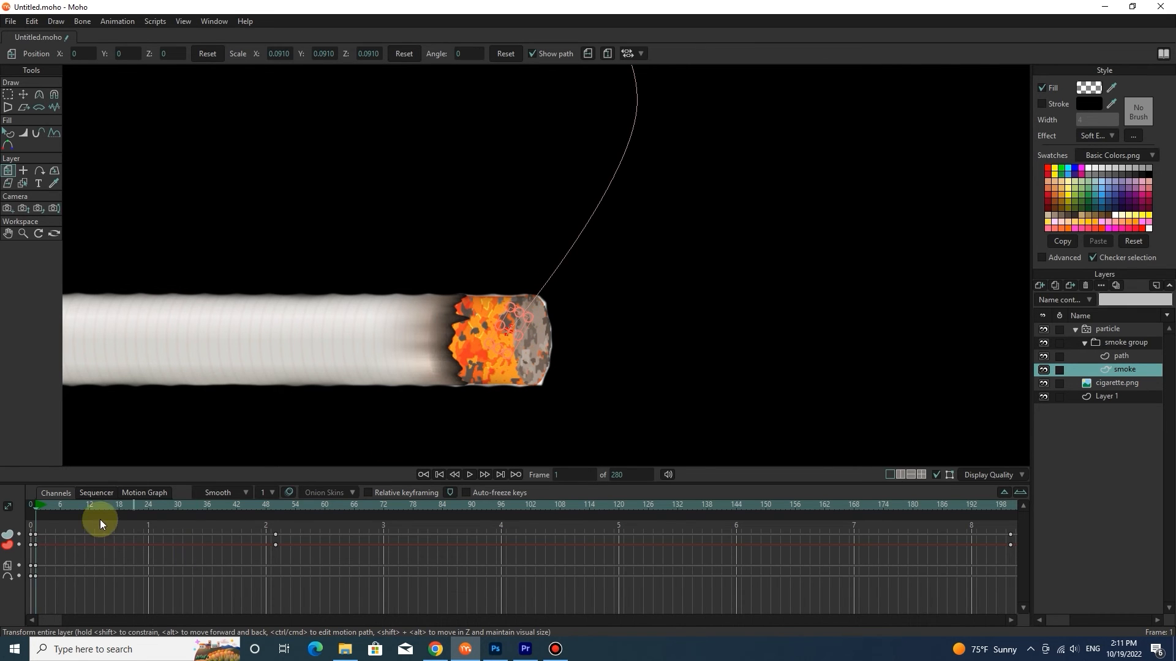
Reset the smoke layer's scale to 1 at frame 50.
left_click_drag(53, 504, 278, 504)
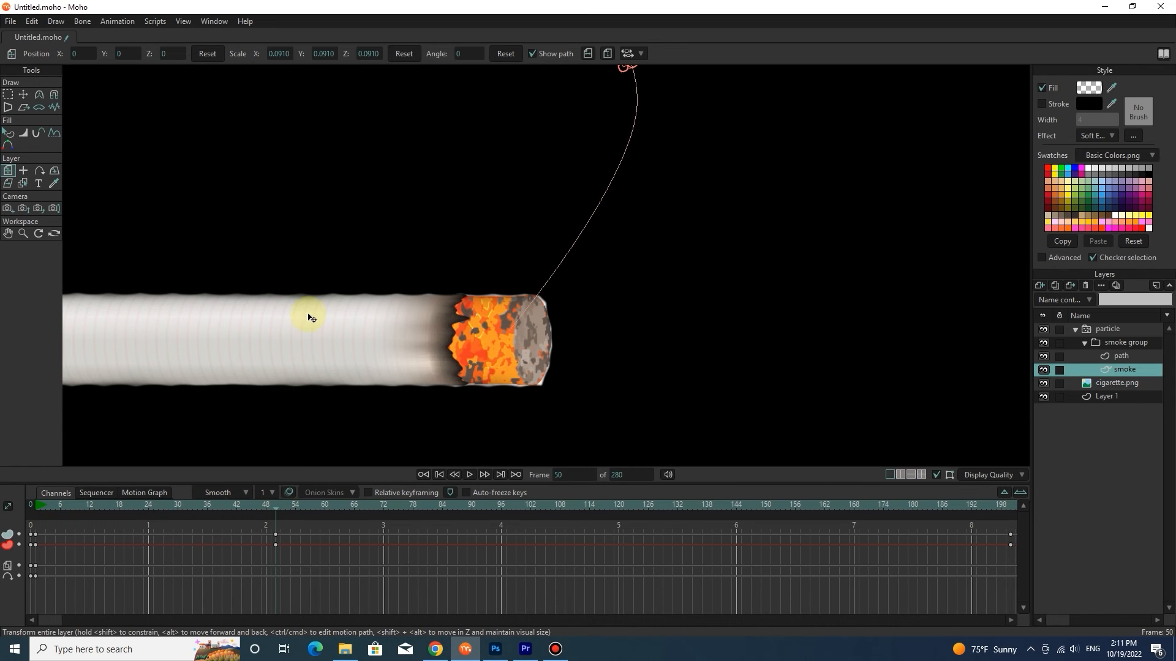
scroll(347, 262, "down", 2)
left_click(407, 54)
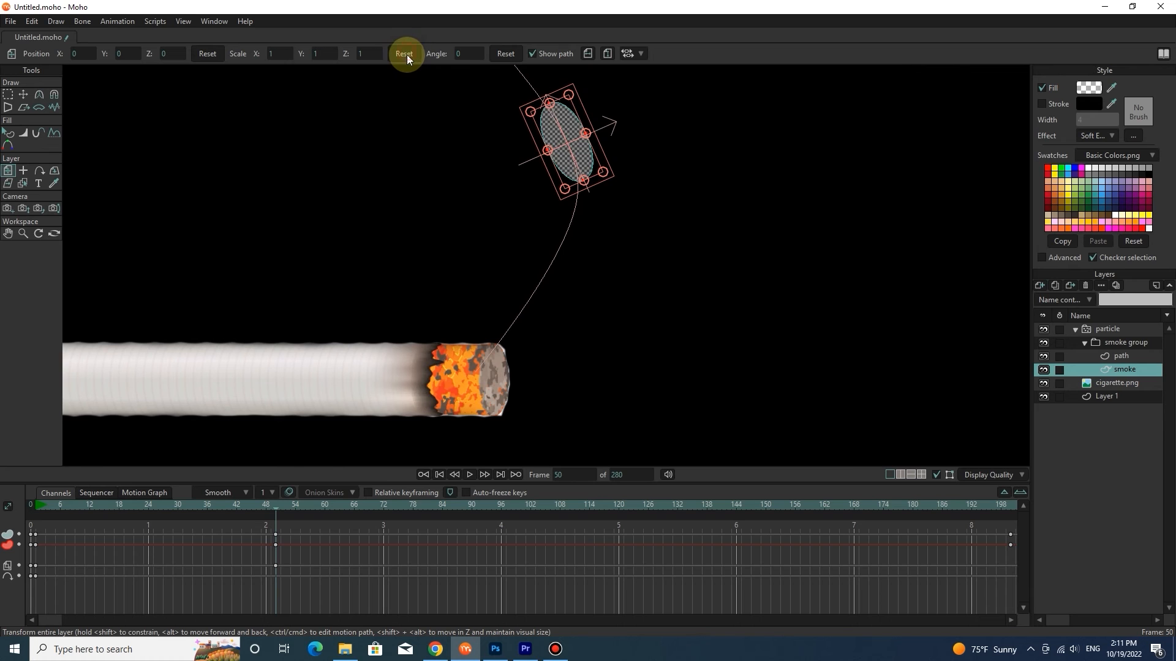
mouse_move(275, 508)
left_mouse_down()
mouse_move(108, 506)
mouse_move(274, 502)
left_mouse_up()
left_click_drag(54, 622, 156, 612)
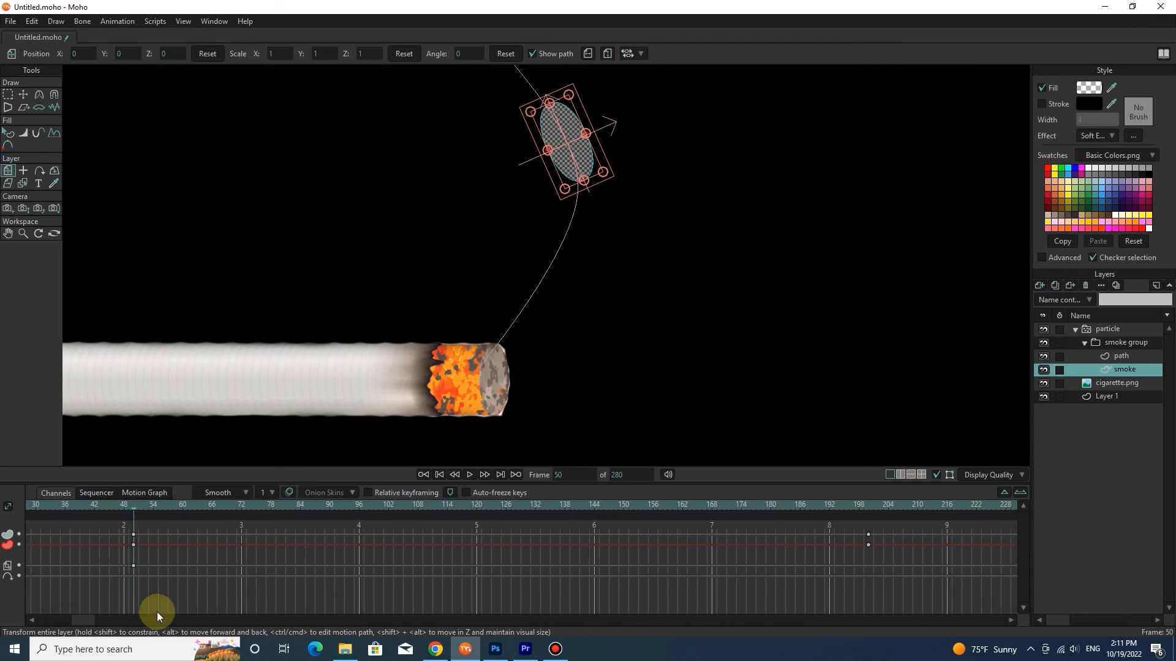
left_click(828, 505)
scroll(630, 388, "down", 3)
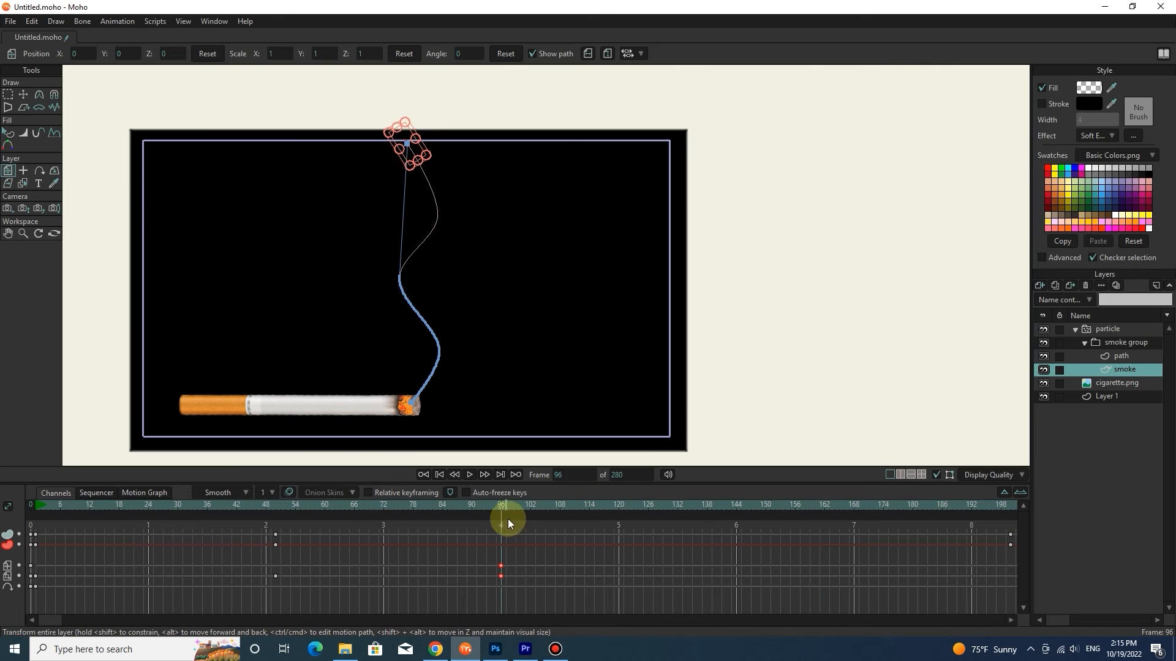
Render frame 96 to check the smoke's shape along the path, and close the render window.
left_click_drag(508, 519, 574, 505)
left_click(501, 519)
scroll(410, 297, "up", 3)
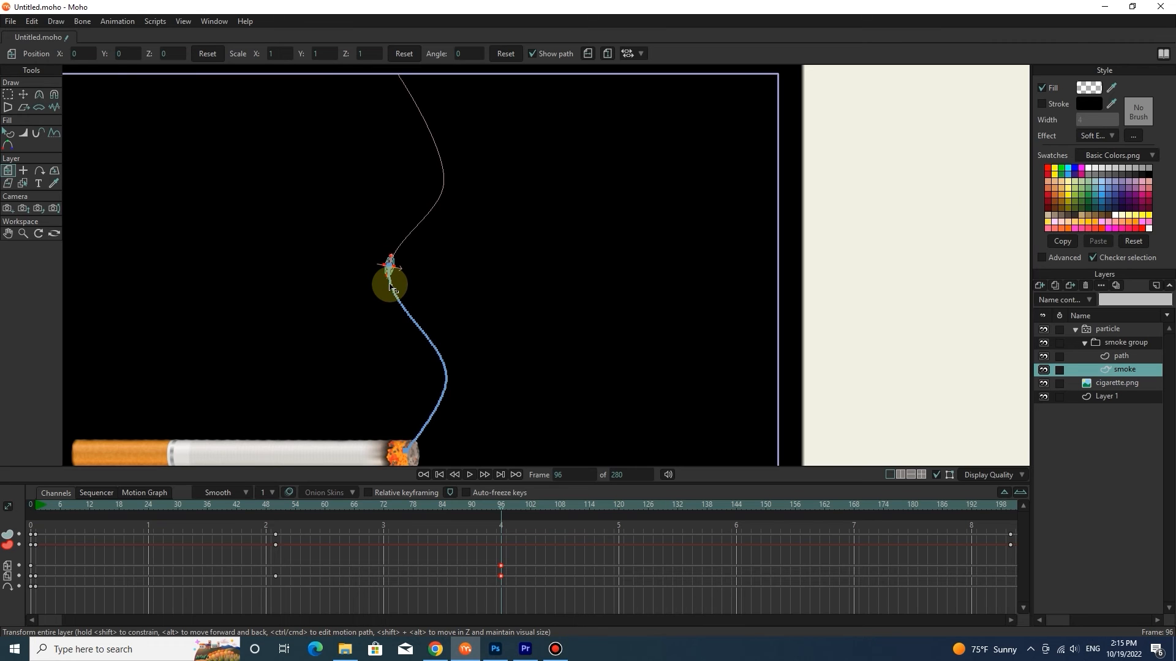
key("ctrl+r")
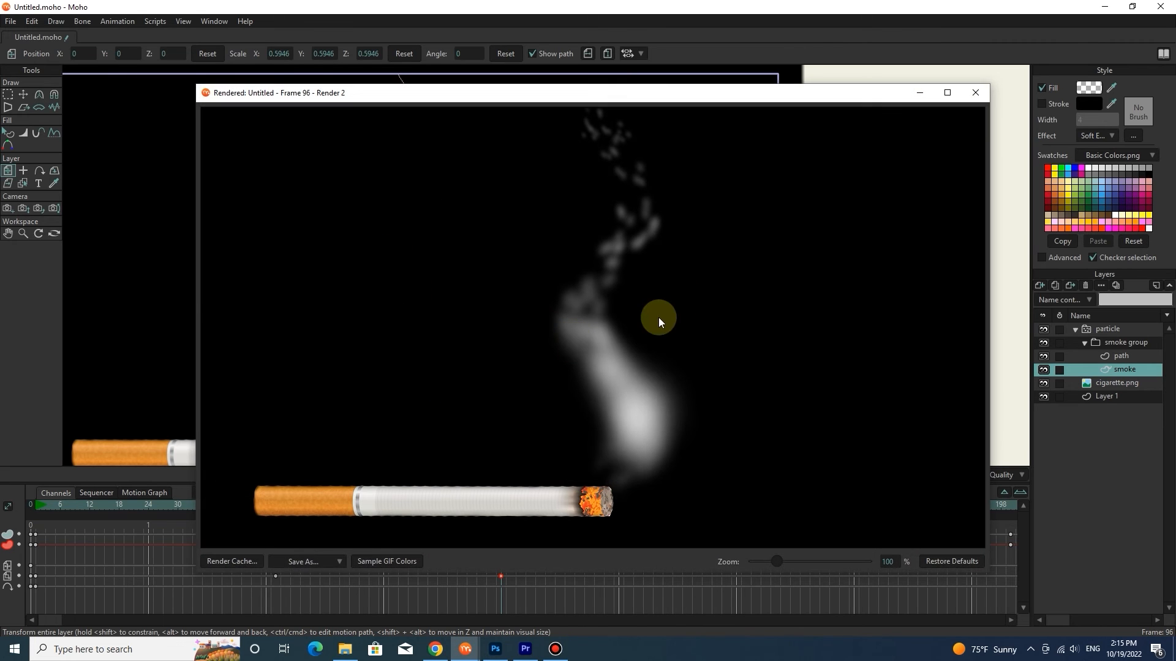
left_click(974, 97)
Scale the smoke layer uniformly to about 0.51 at frame 240.
left_click_drag(50, 616, 275, 594)
left_click_drag(392, 505, 413, 502)
scroll(360, 187, "down", 1)
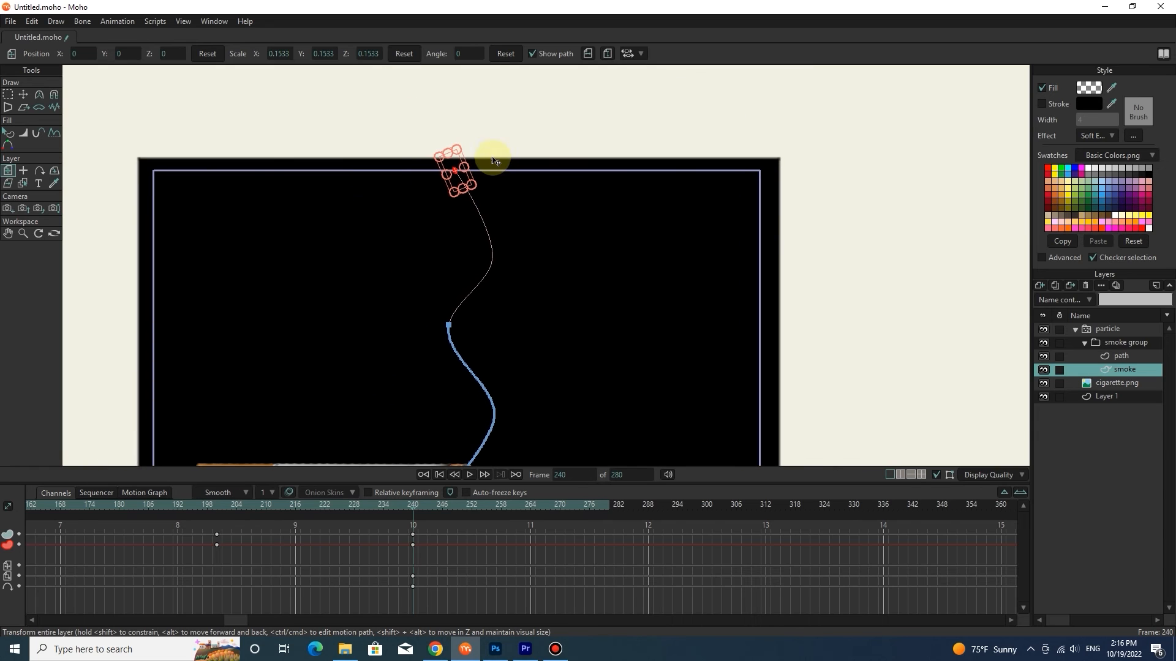
scroll(488, 161, "up", 2)
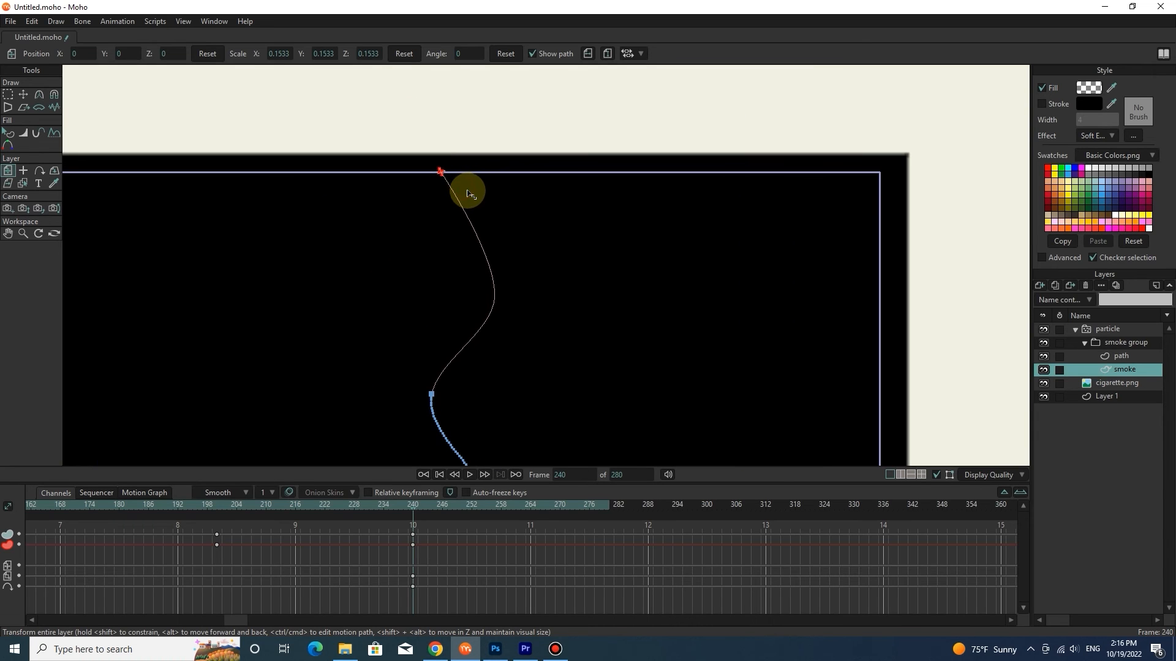
left_click_drag(508, 238, 507, 238)
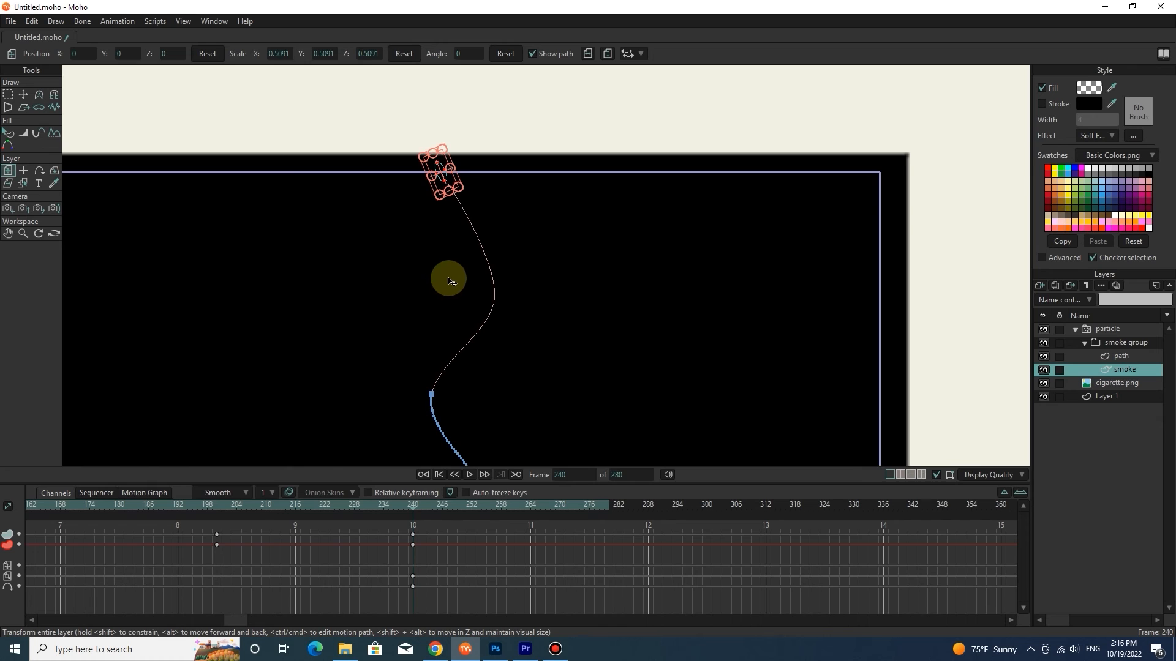
Render frame 240 to check the smoke's shape and fading, and close the render window.
key("ctrl+r")
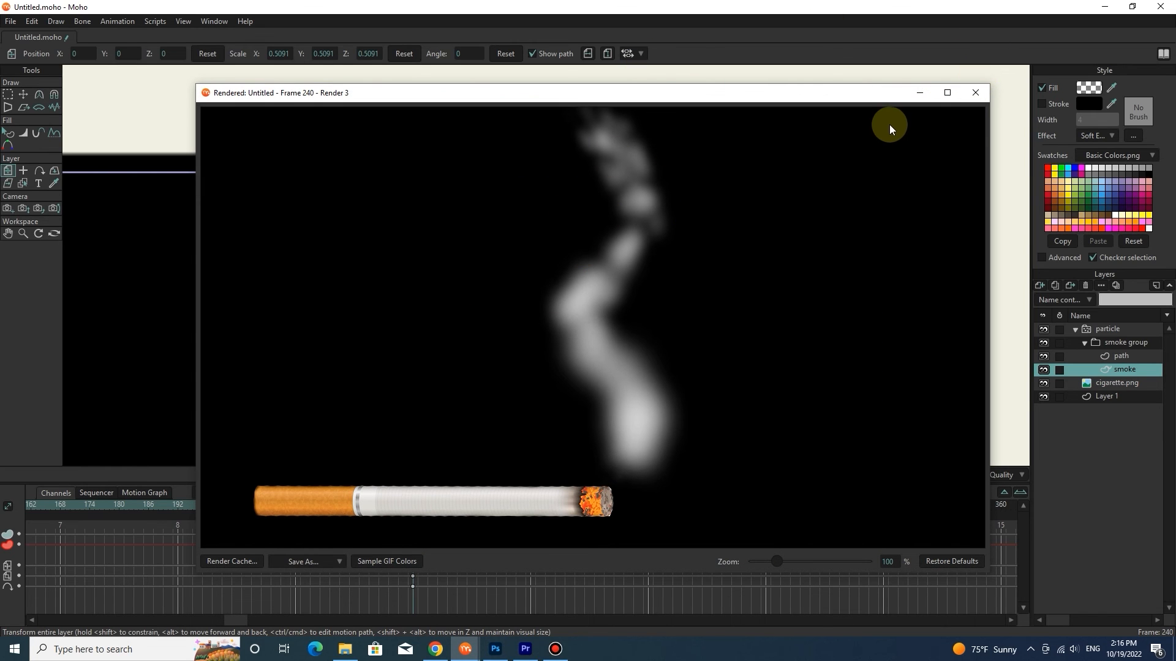
left_click(976, 92)
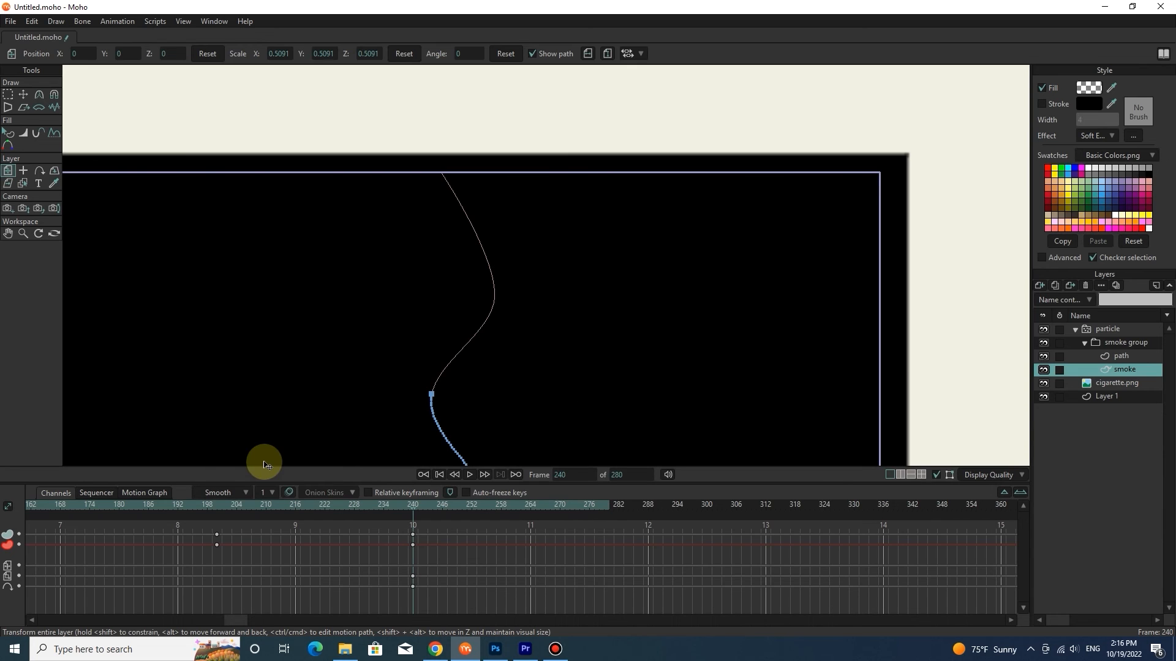
left_click_drag(234, 618, 9, 619)
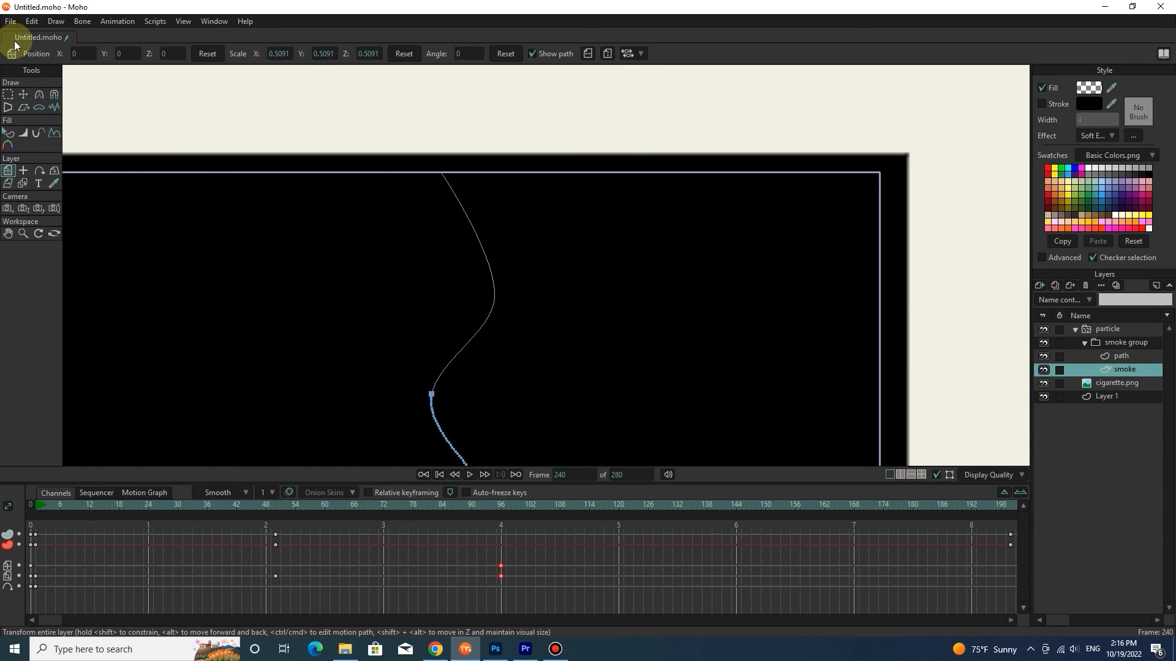
Export frames 1 to 280 as an MP4 (MPEG4-AAC) video named Untitled.mp4 to the Desktop.
left_click(11, 21)
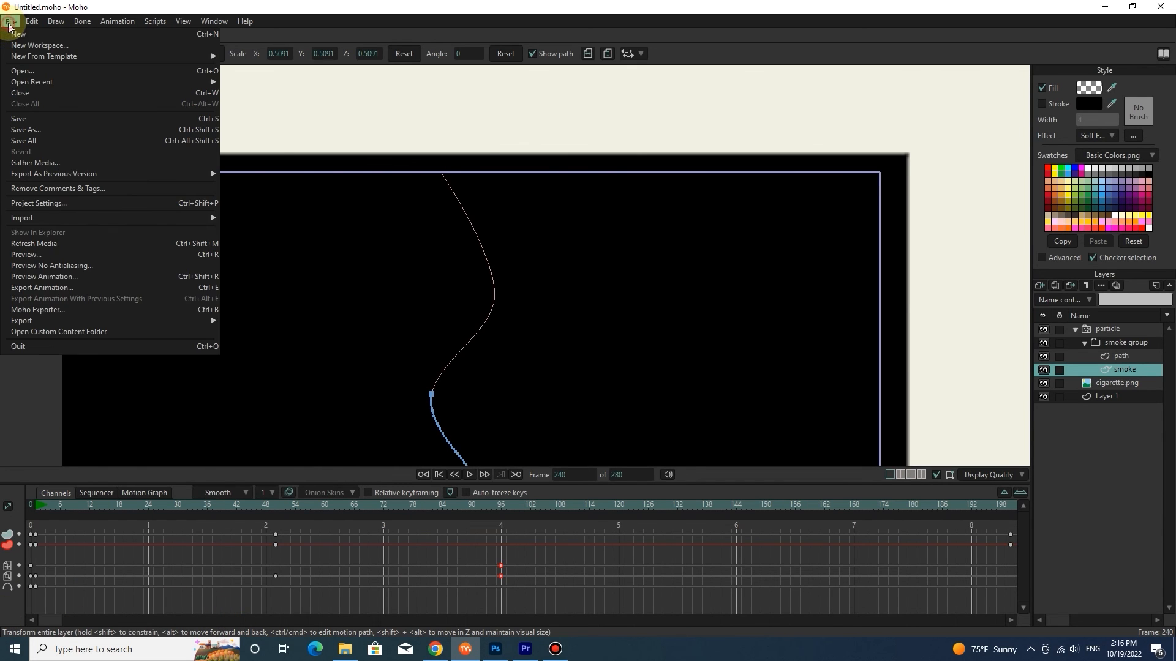
left_click(86, 293)
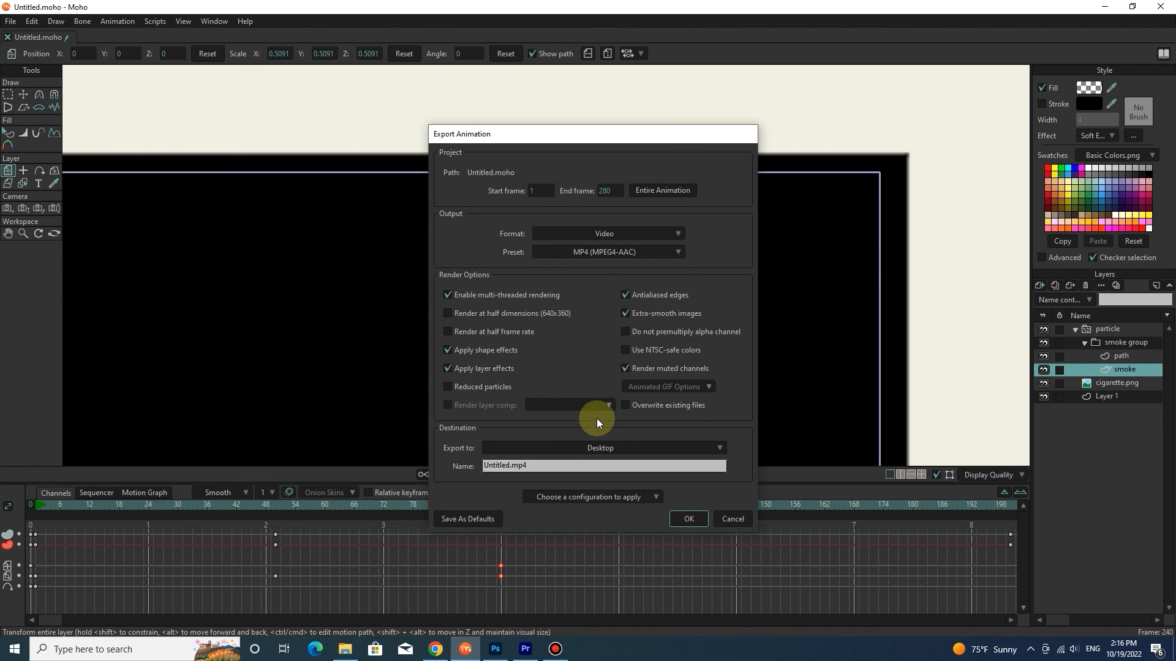
left_click(688, 520)
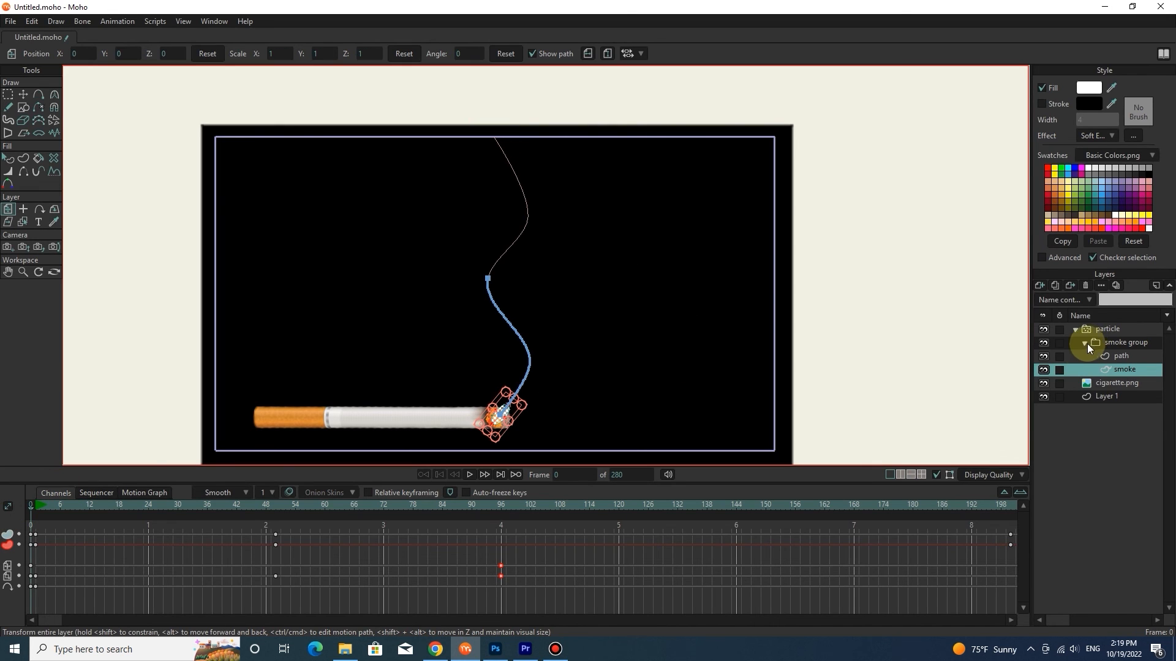
Collapse the particle layer and group it together with the cigarette.png layer.
left_click(1075, 329)
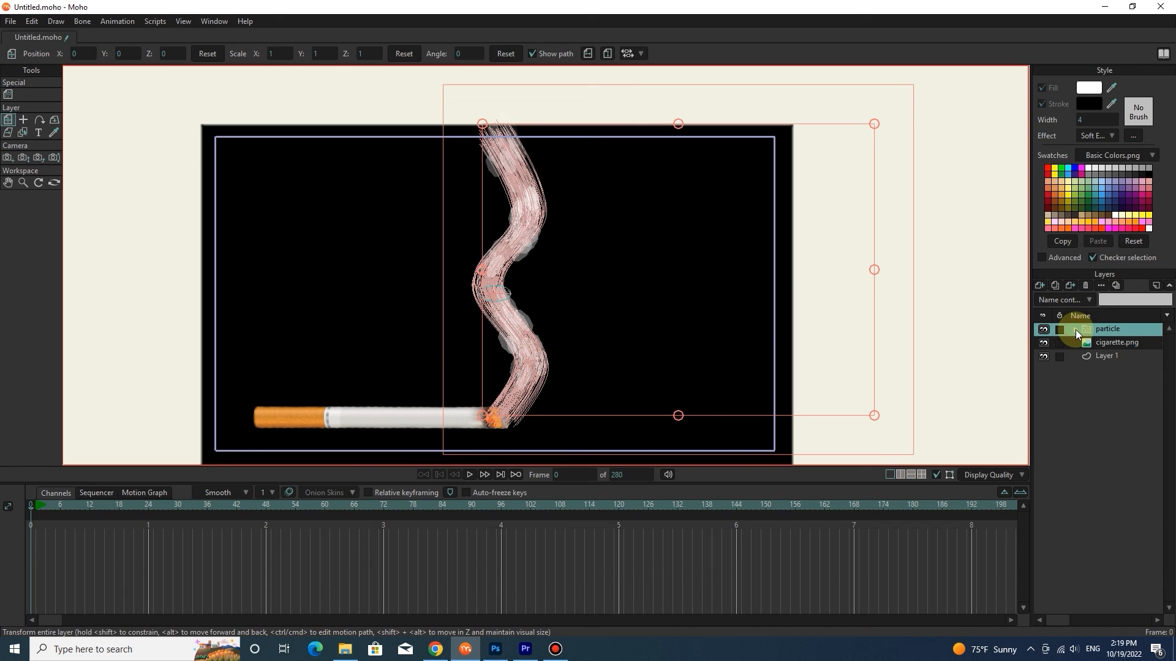
left_click(1107, 344)
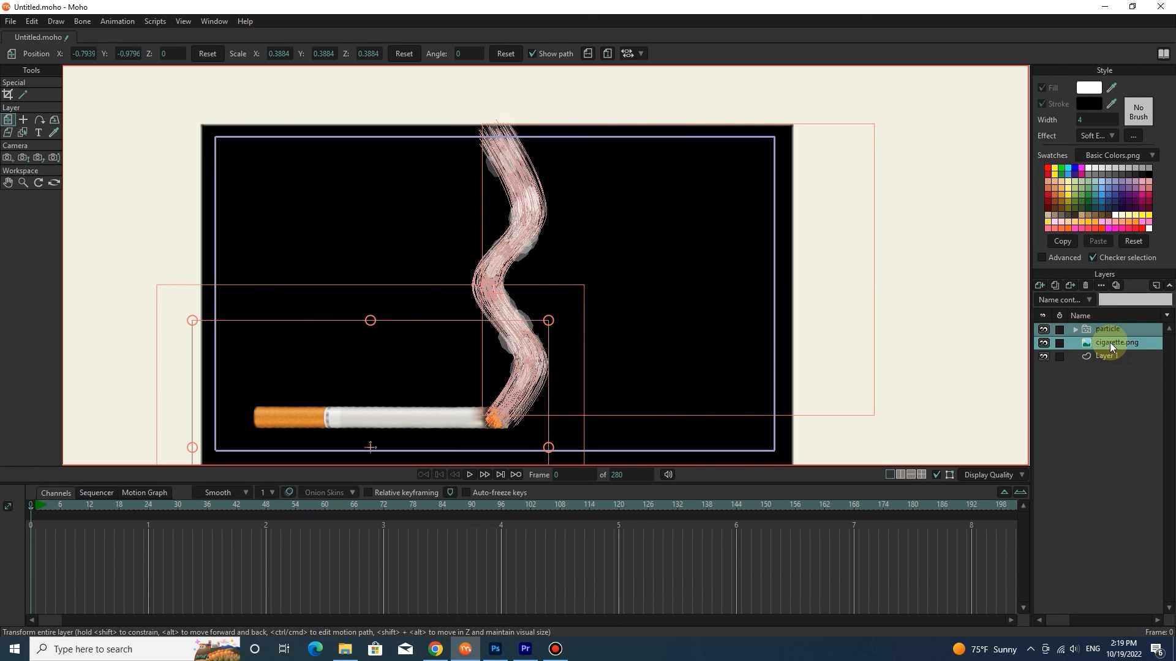
left_click(1040, 286)
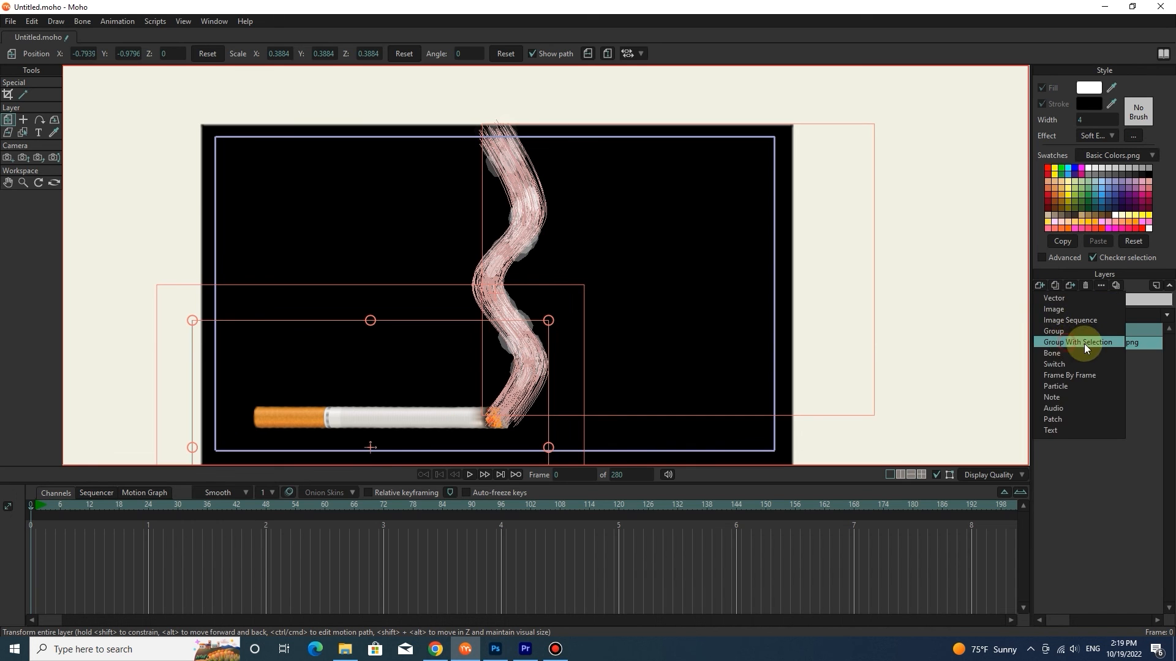
left_click(1074, 344)
left_click(1076, 329)
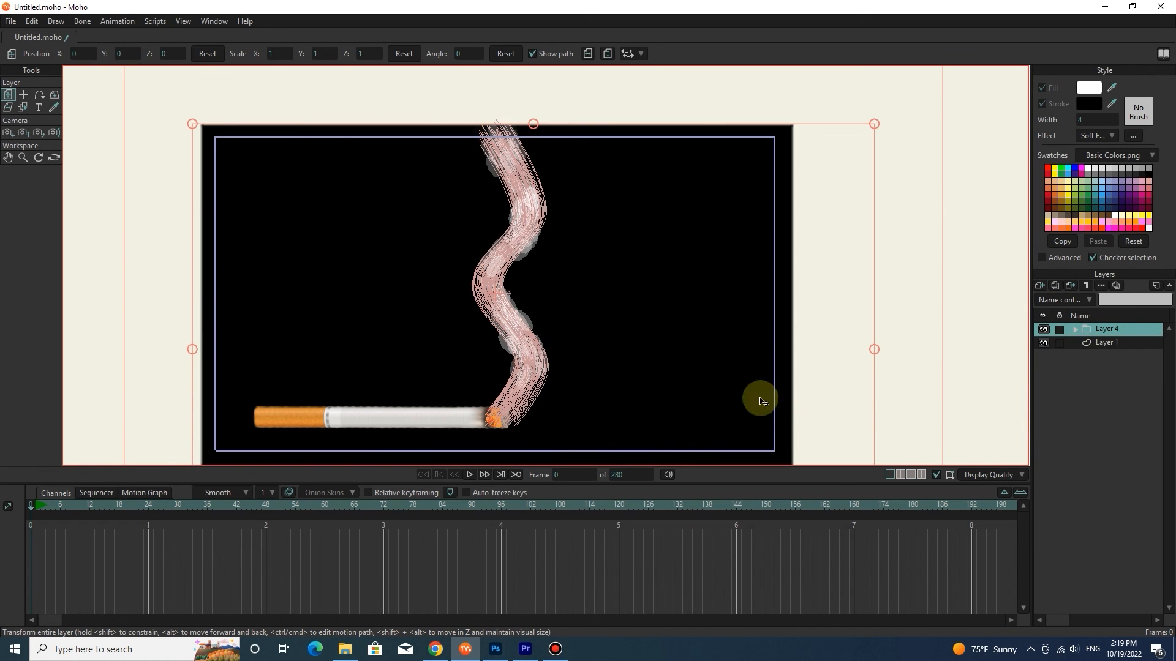
Move the new group to about X -0.06, Y 0.61 and rotate it about 35° so the cigarette tilts upward.
left_click_drag(367, 410, 503, 384)
left_click_drag(1002, 86, 764, 6)
left_click_drag(665, 385, 486, 366)
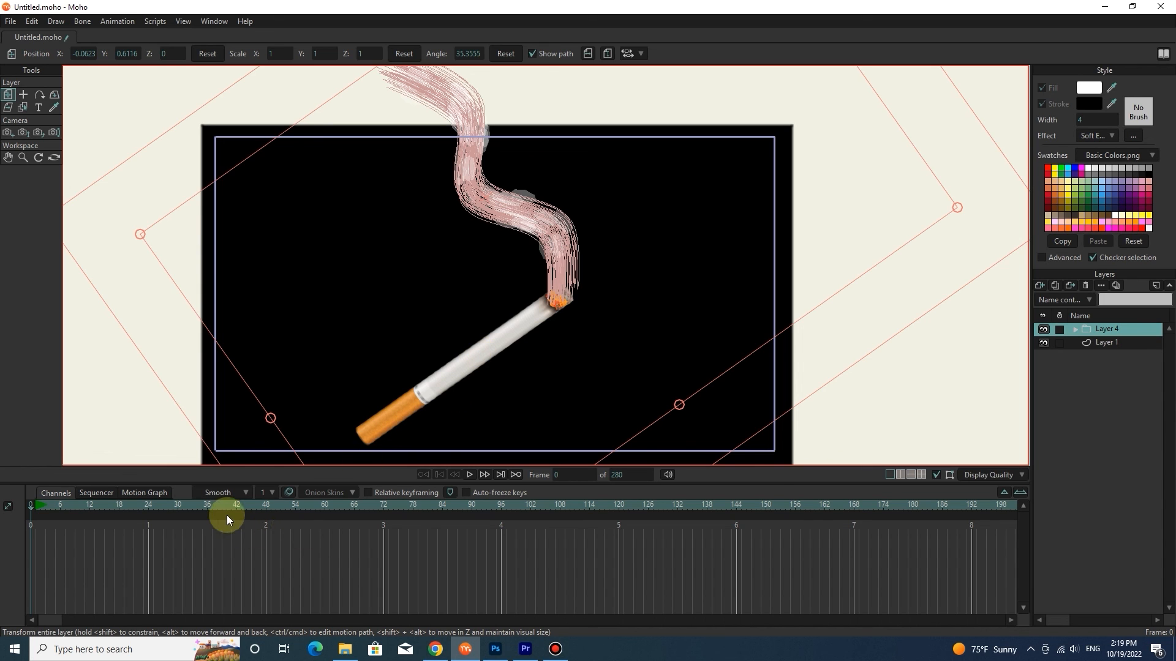
Render frame 47 to check the smoke on the tilted cigarette, and close the render window.
left_click_drag(229, 515, 263, 507)
key("ctrl+r")
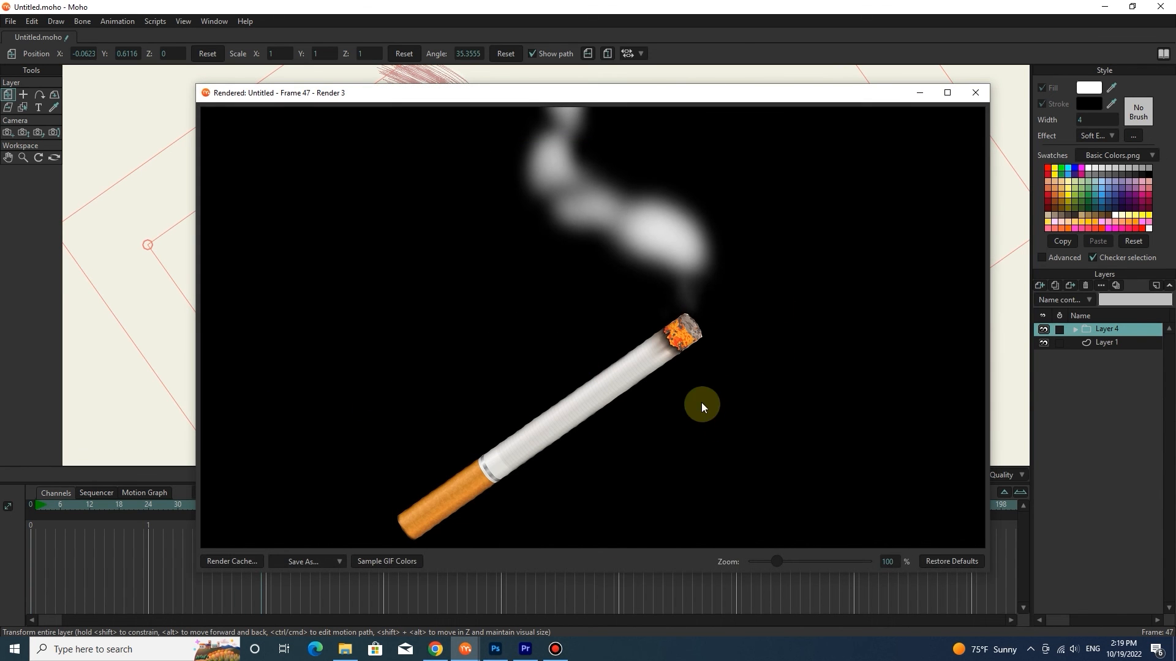
left_click(973, 93)
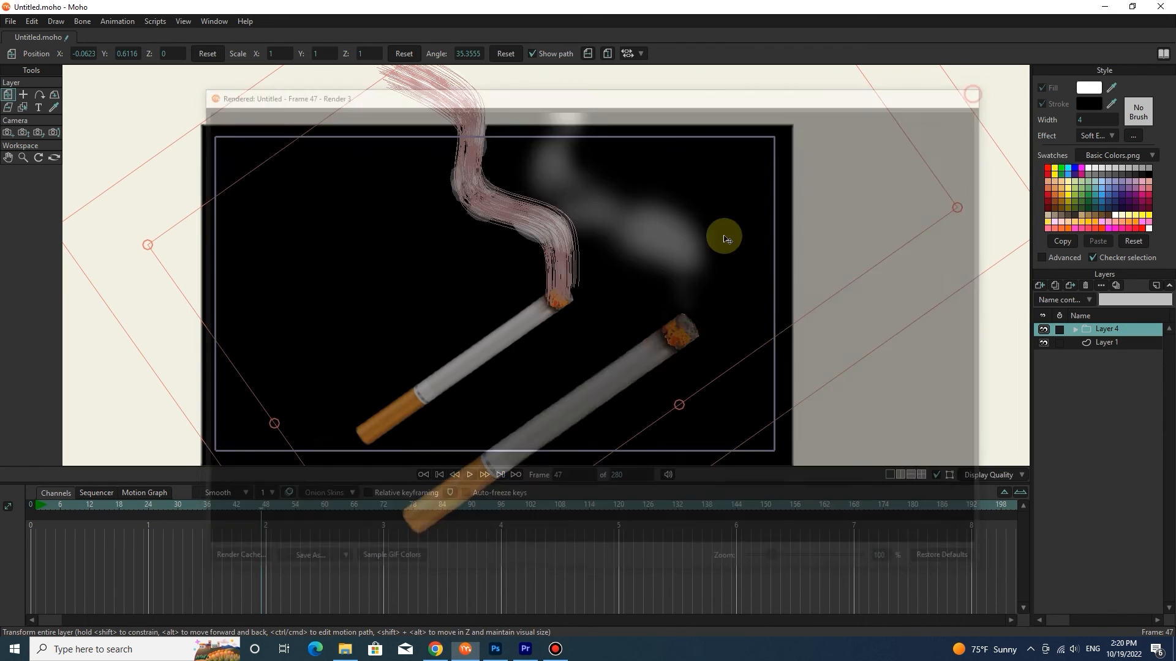